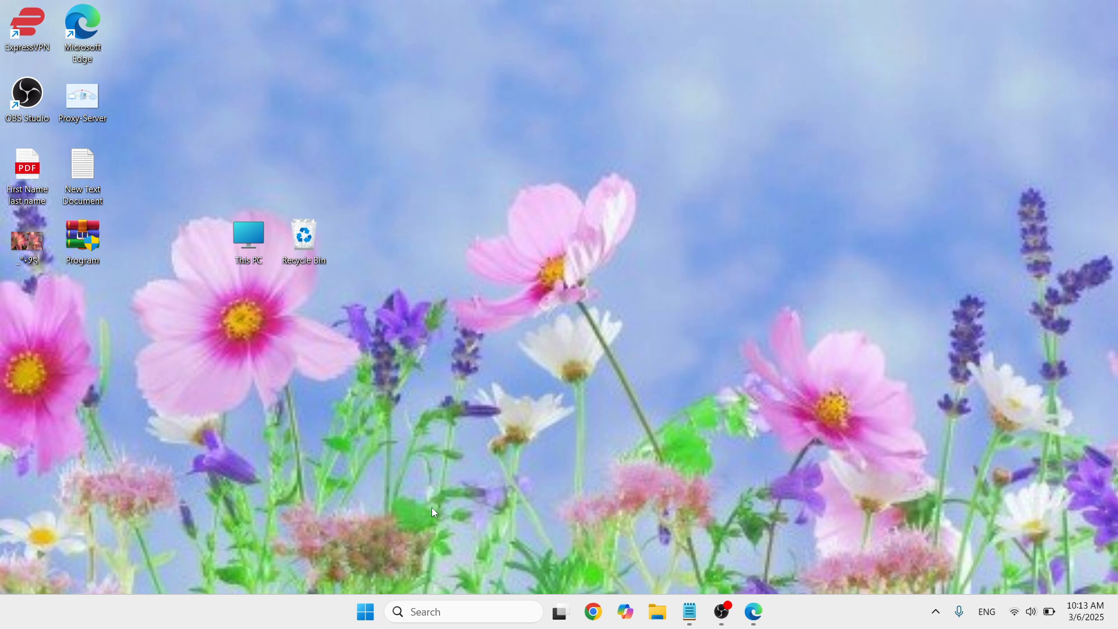
# Search Windows for regedit, run Registry Editor as administrator and allow it to make changes to the device.
pyautogui.click(426, 610)
pyautogui.write('regedit')
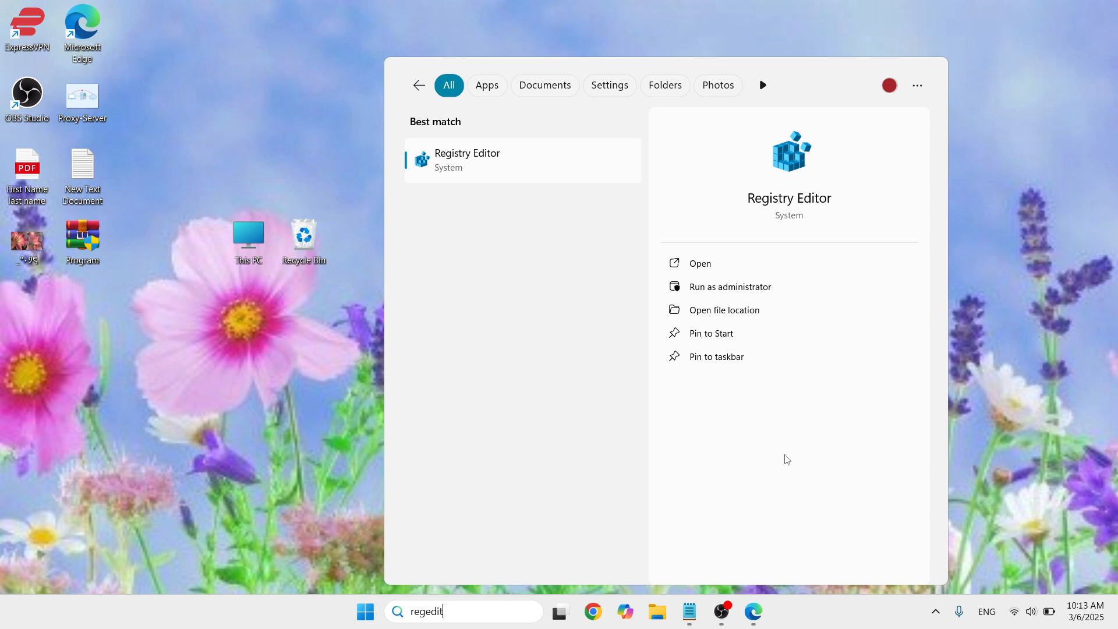
pyautogui.click(779, 289)
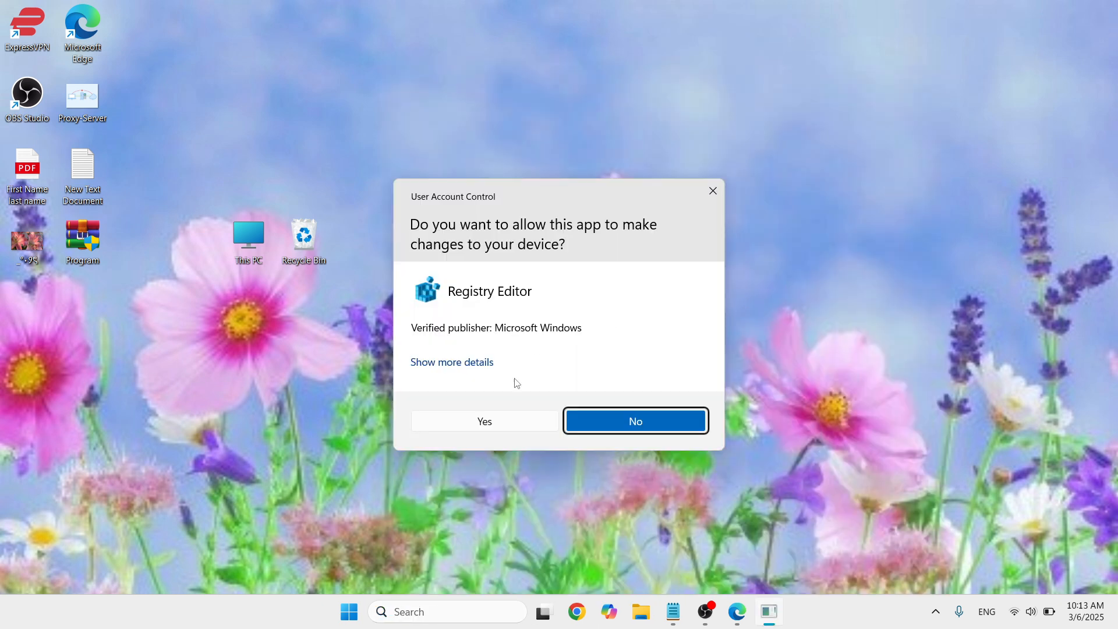
pyautogui.click(513, 421)
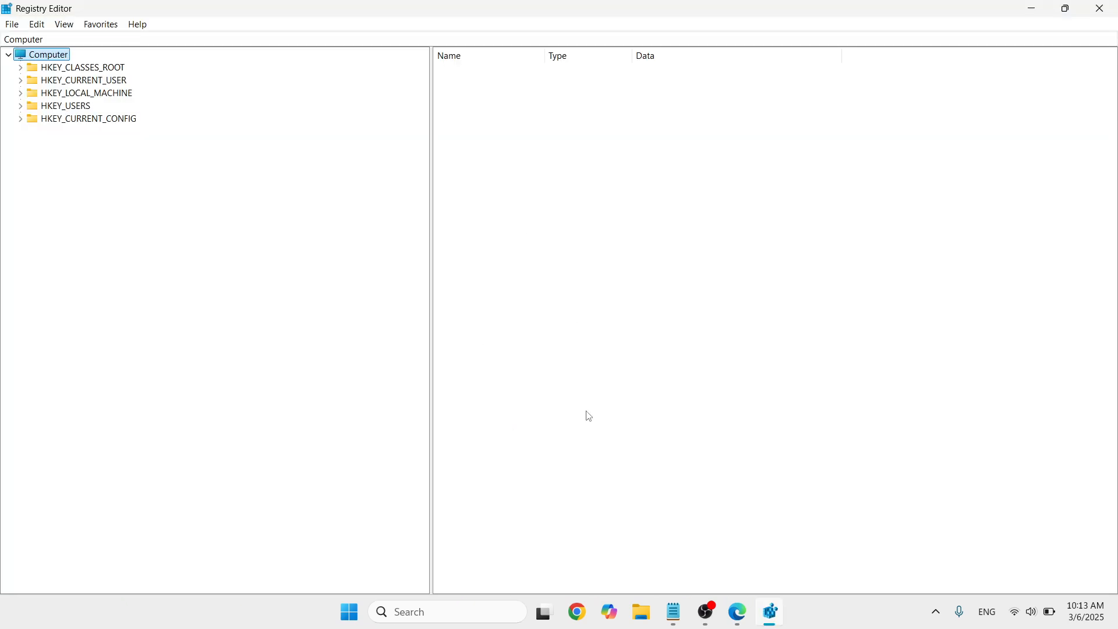
# In Notepad, copy the path HKEY_CURRENT_USER\SOFTWARE\Microsoft\Windows Script Host\Settings and minimize the notes.
pyautogui.click(678, 615)
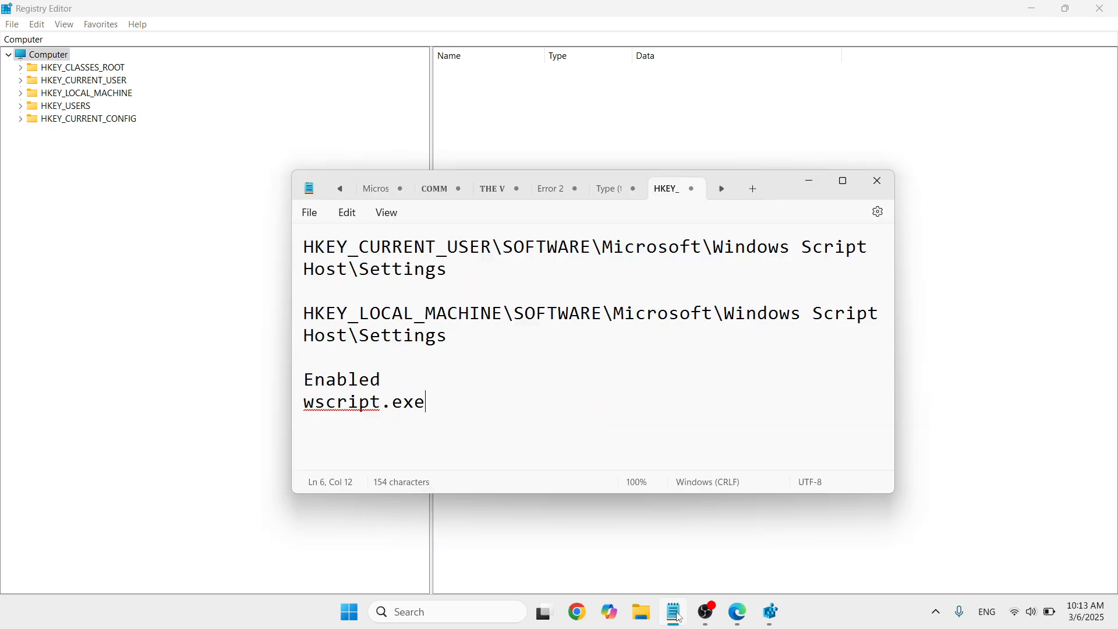
pyautogui.click(469, 290)
pyautogui.moveTo(469, 290); pyautogui.dragTo(298, 244)
pyautogui.hotkey('ctrl', 'c')
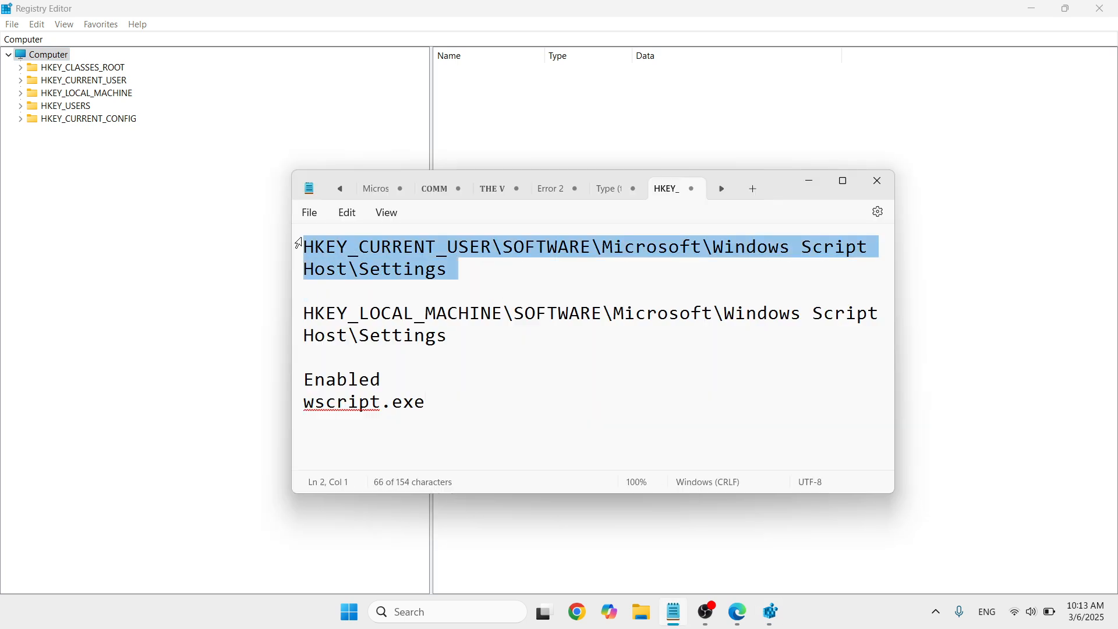
pyautogui.click(810, 181)
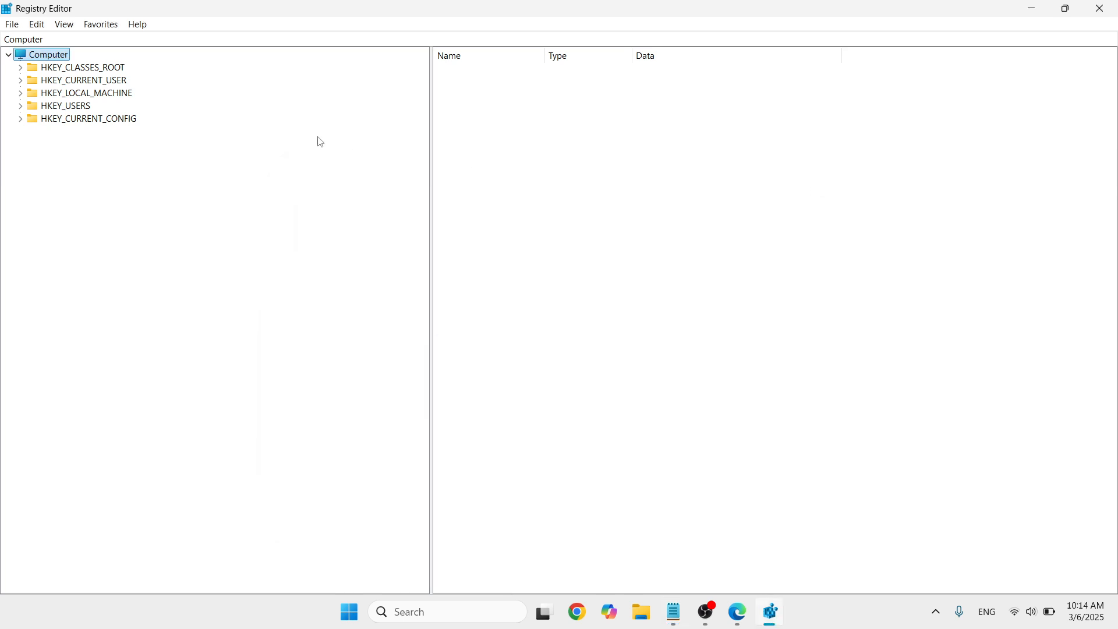
# In Registry Editor, go to the copied path HKEY_CURRENT_USER\SOFTWARE\Microsoft\Windows Script Host\Settings.
pyautogui.click(204, 36)
pyautogui.press('BackSpace')
pyautogui.press('BackSpace')
pyautogui.press('BackSpace')
pyautogui.press('BackSpace')
pyautogui.press('BackSpace')
pyautogui.press('BackSpace')
pyautogui.press('BackSpace')
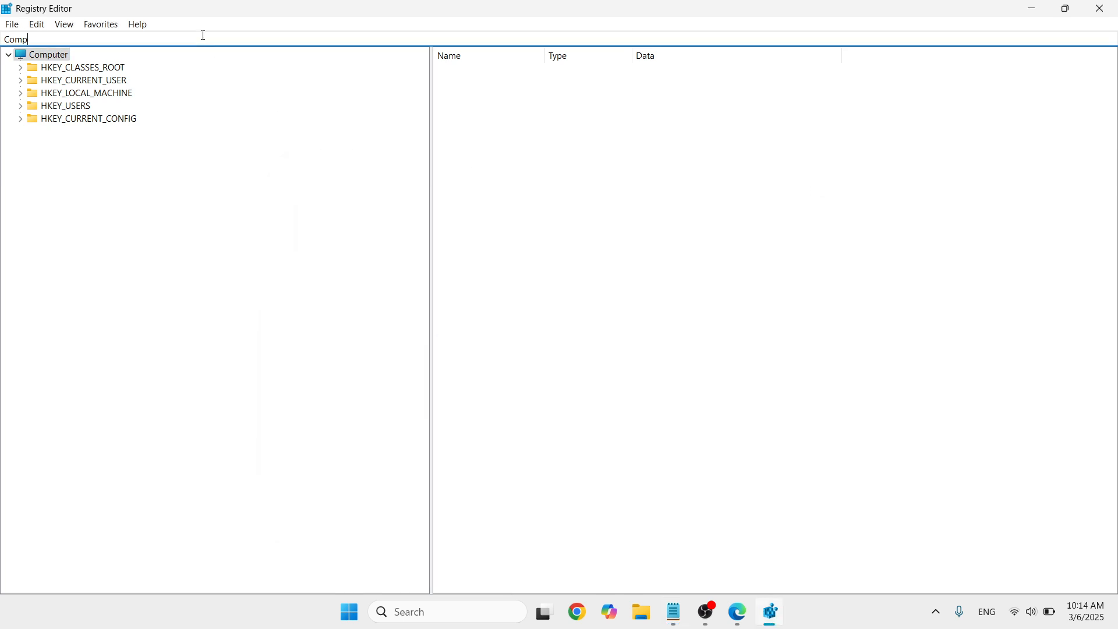
pyautogui.hotkey('ctrl', 'v')
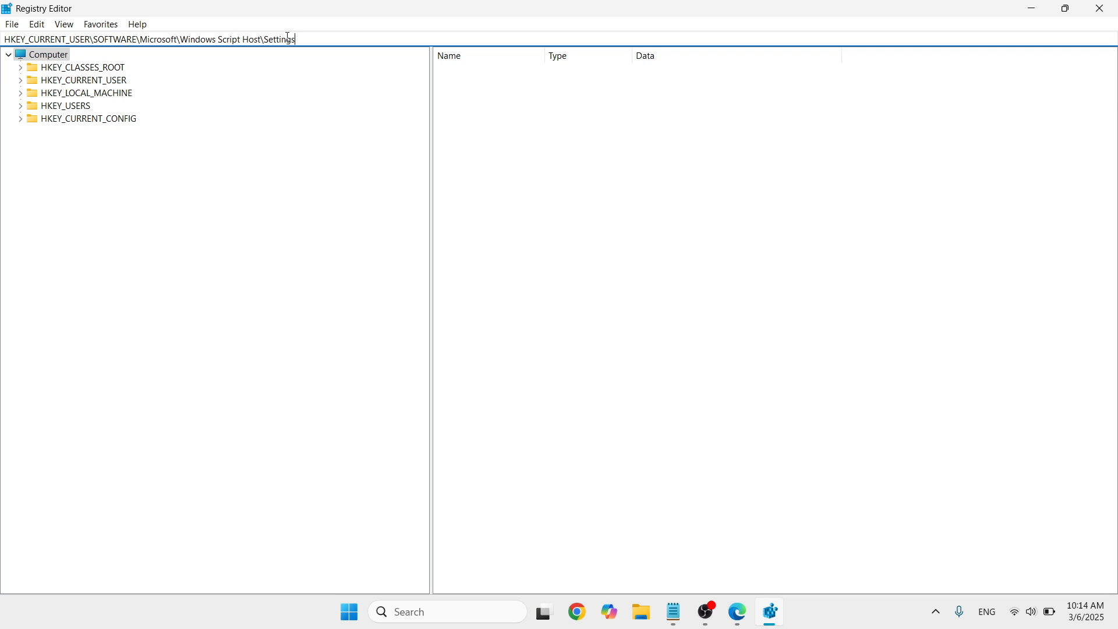
pyautogui.press('Return')
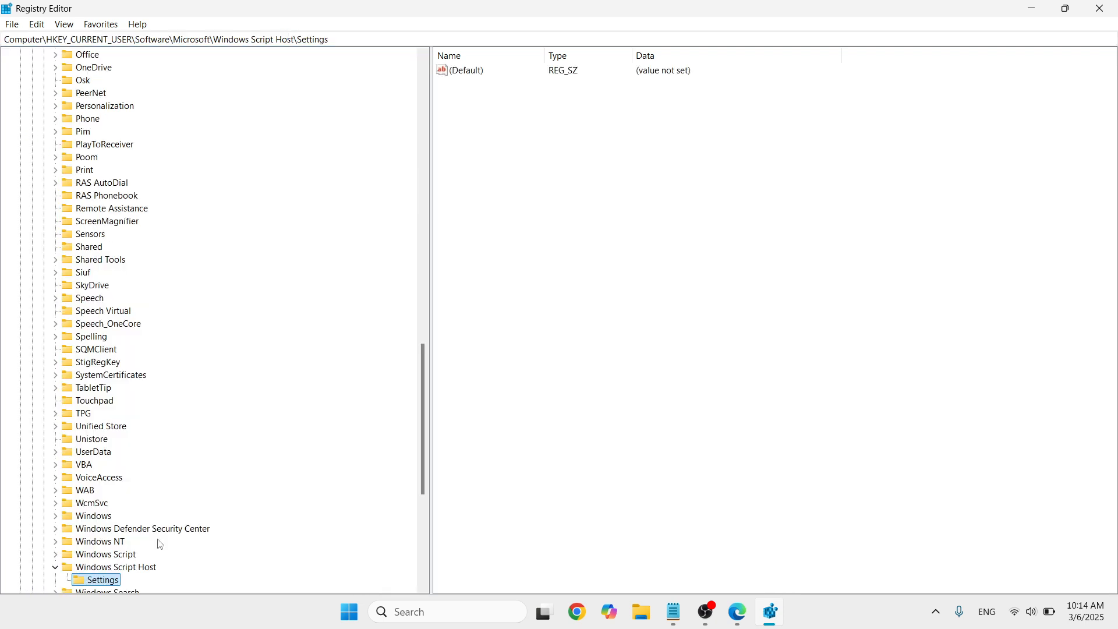
pyautogui.scroll(-5, 418, 432)
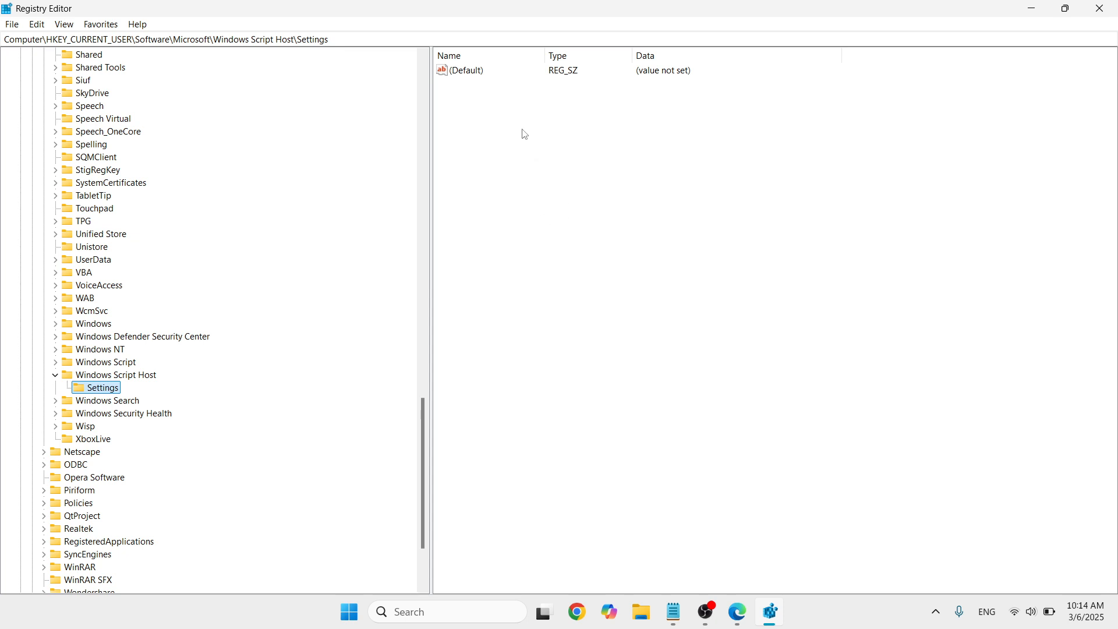
# Create a DWORD (32-bit) value named Enabled in the current user's Windows Script Host Settings key.
pyautogui.rightClick(489, 117)
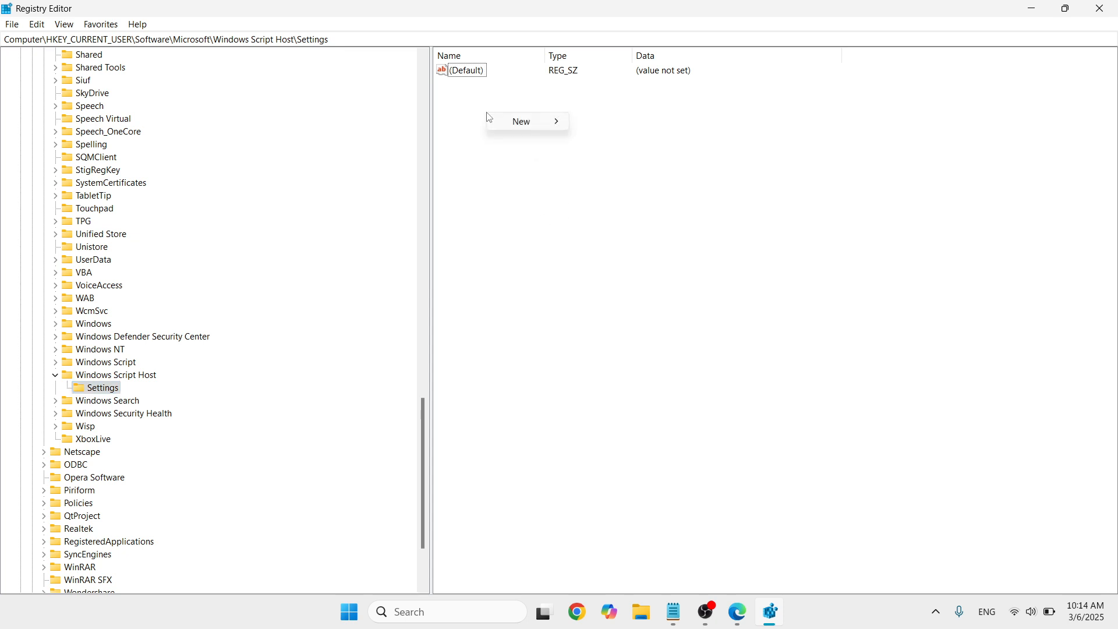
pyautogui.moveTo(525, 125)
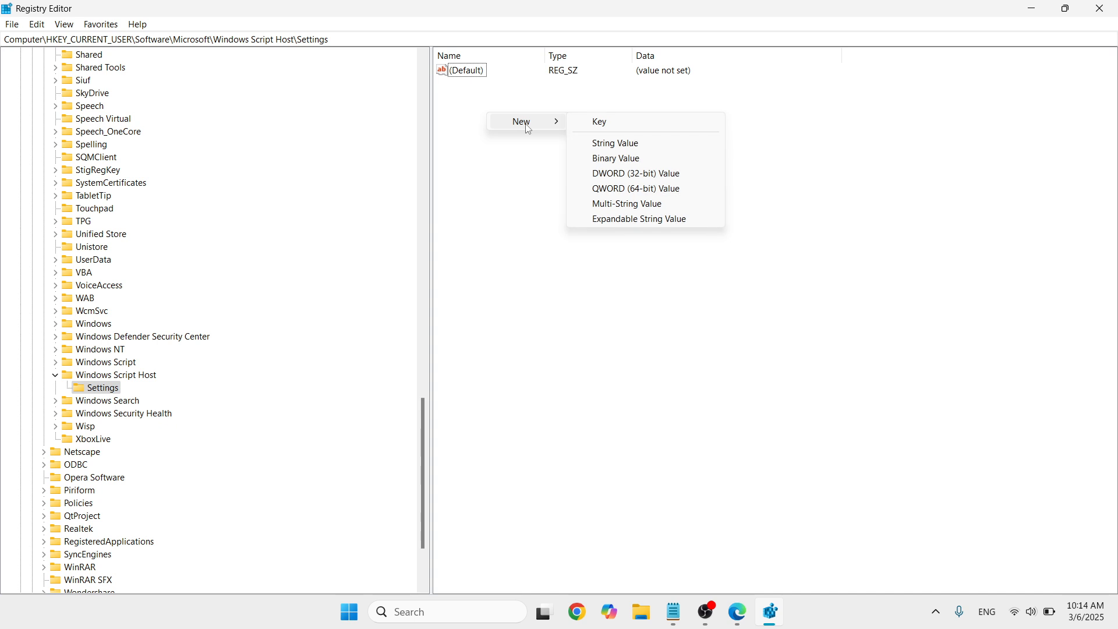
pyautogui.click(641, 173)
pyautogui.press('BackSpace')
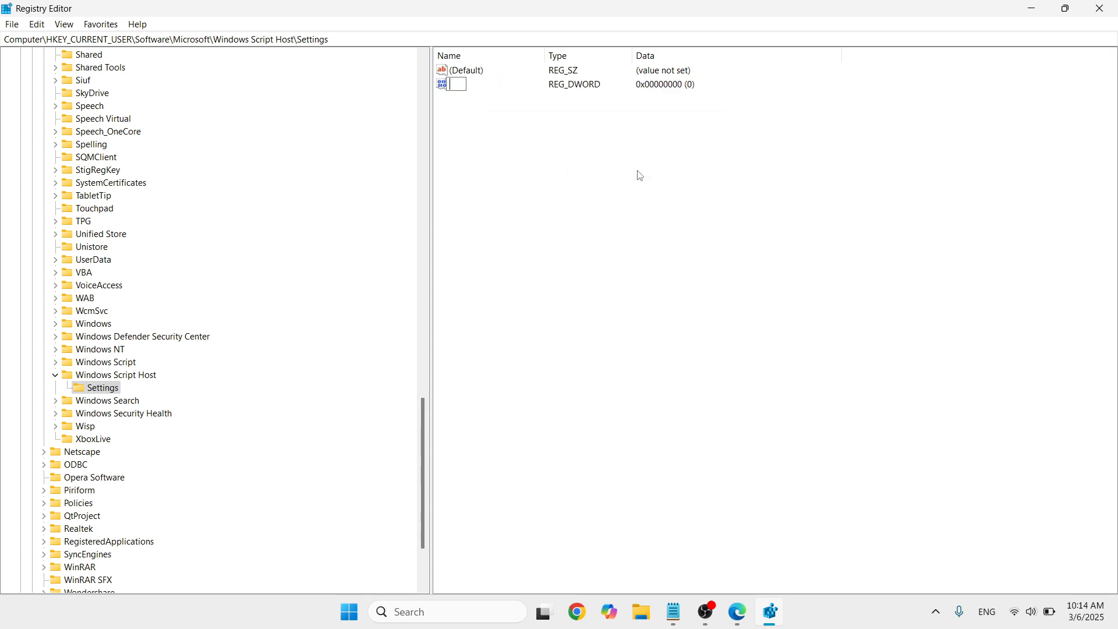
pyautogui.write('Enabled')
pyautogui.press('Return')
pyautogui.click(520, 144)
# Set the value data of Enabled to 1 in the current user's Windows Script Host Settings key.
pyautogui.doubleClick(465, 86)
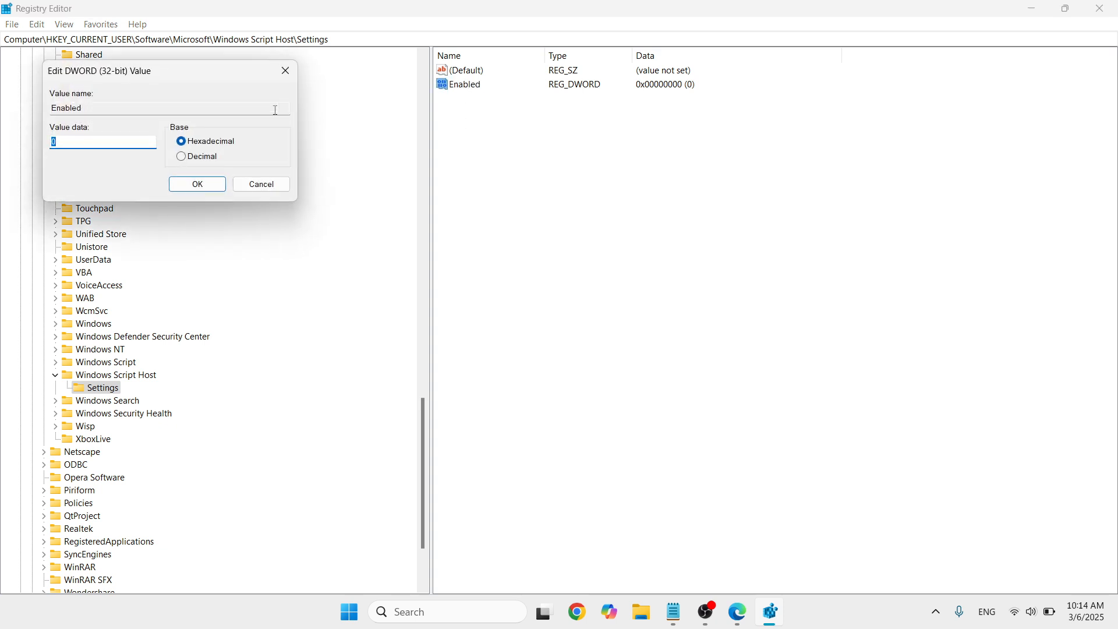
pyautogui.moveTo(197, 70); pyautogui.dragTo(512, 117)
pyautogui.click(396, 193)
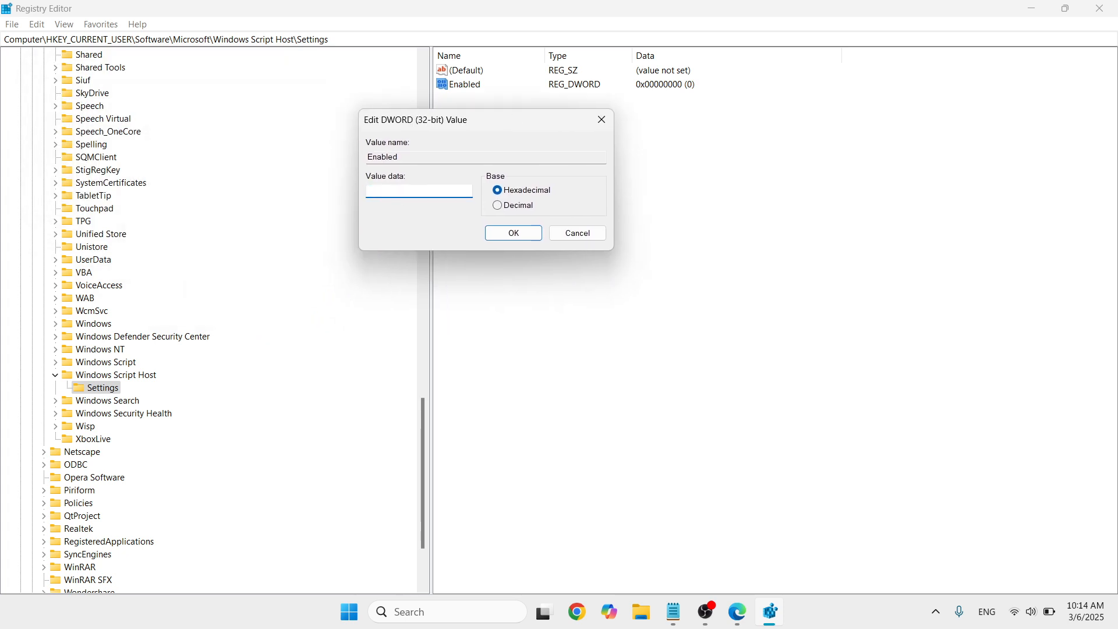
pyautogui.write('1')
pyautogui.click(512, 233)
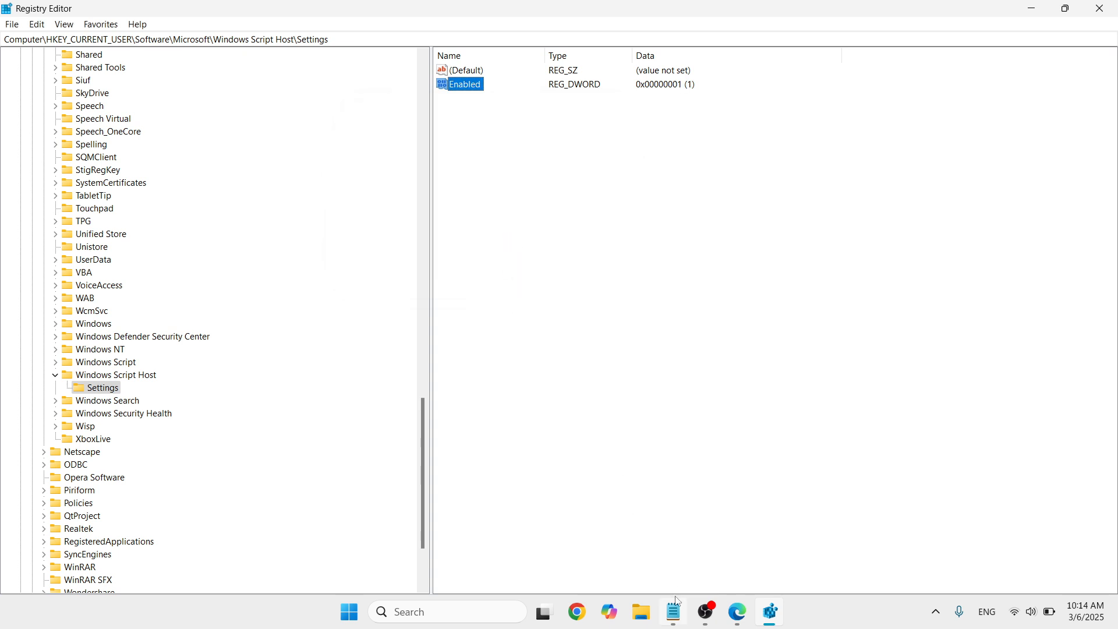
# In Notepad, copy the path HKEY_LOCAL_MACHINE\SOFTWARE\Microsoft\Windows Script Host\Settings and minimize the notes.
pyautogui.click(674, 611)
pyautogui.moveTo(446, 335); pyautogui.dragTo(297, 313)
pyautogui.hotkey('ctrl', 'c')
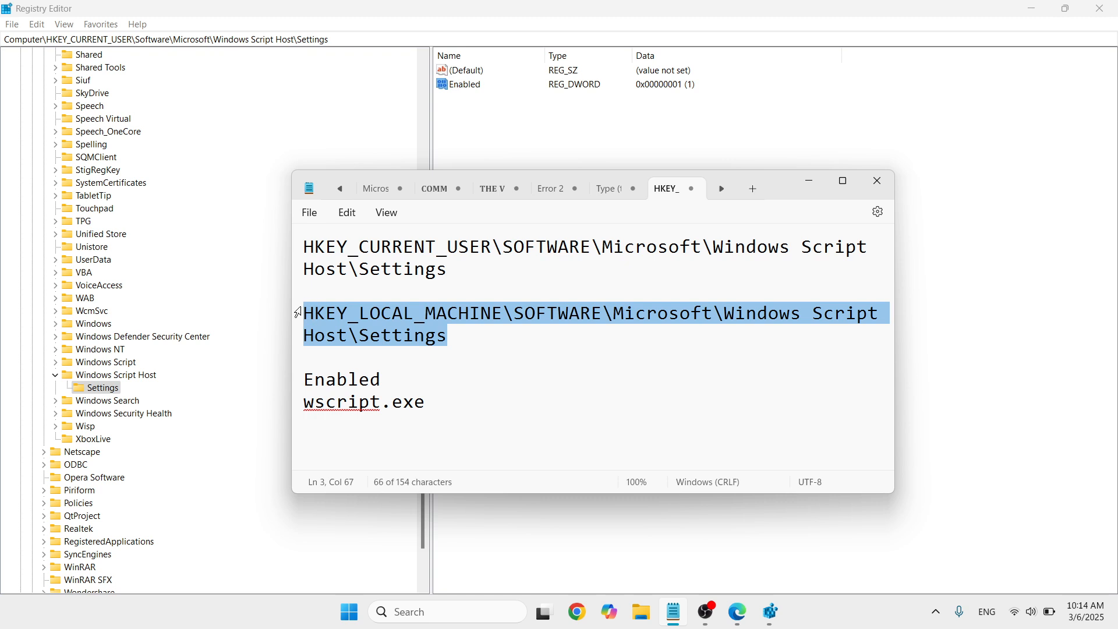
pyautogui.click(810, 184)
# Replace the Registry Editor path with the copied HKEY_LOCAL_MACHINE\SOFTWARE\Microsoft\Windows Script Host\Settings and go to that key.
pyautogui.click(354, 36)
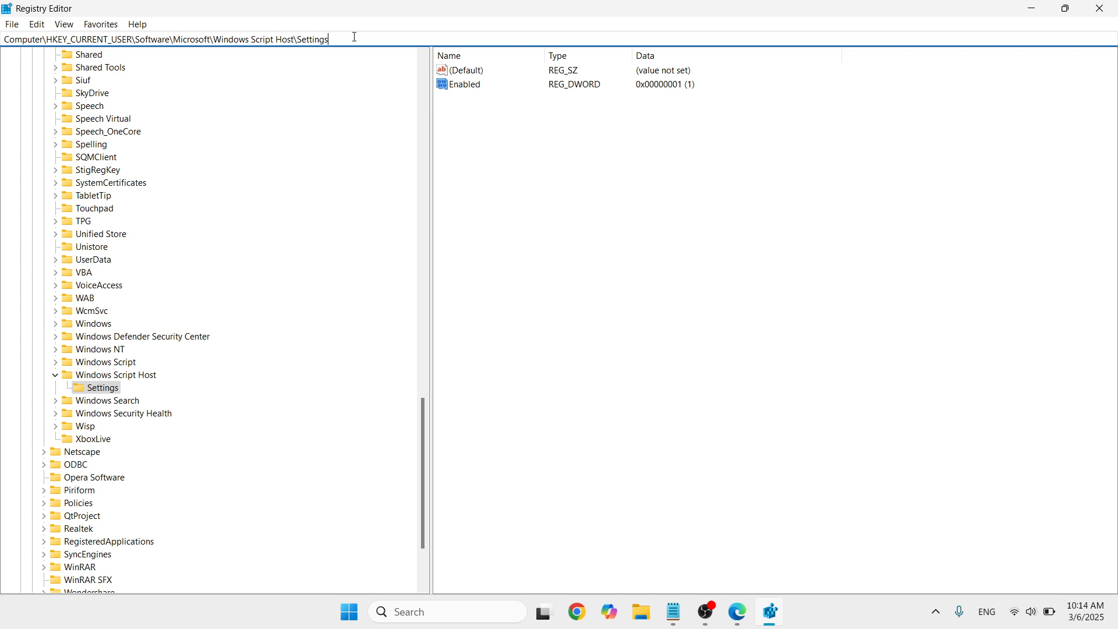
pyautogui.press('BackSpace')
pyautogui.press('BackSpace')
pyautogui.press('BackSpace')
pyautogui.press('BackSpace')
pyautogui.press('BackSpace')
pyautogui.press('BackSpace')
pyautogui.press('BackSpace')
pyautogui.press('BackSpace')
pyautogui.press('BackSpace')
pyautogui.press('BackSpace')
pyautogui.press('BackSpace')
pyautogui.press('BackSpace')
pyautogui.press('BackSpace')
pyautogui.press('BackSpace')
pyautogui.press('BackSpace')
pyautogui.press('BackSpace')
pyautogui.press('BackSpace')
pyautogui.press('BackSpace')
pyautogui.press('BackSpace')
pyautogui.press('BackSpace')
pyautogui.press('BackSpace')
pyautogui.press('BackSpace')
pyautogui.press('BackSpace')
pyautogui.press('BackSpace')
pyautogui.press('BackSpace')
pyautogui.press('BackSpace')
pyautogui.press('BackSpace')
pyautogui.press('BackSpace')
pyautogui.press('BackSpace')
pyautogui.press('BackSpace')
pyautogui.press('BackSpace')
pyautogui.press('BackSpace')
pyautogui.press('BackSpace')
pyautogui.press('BackSpace')
pyautogui.press('BackSpace')
pyautogui.press('BackSpace')
pyautogui.press('BackSpace')
pyautogui.press('BackSpace')
pyautogui.press('BackSpace')
pyautogui.press('BackSpace')
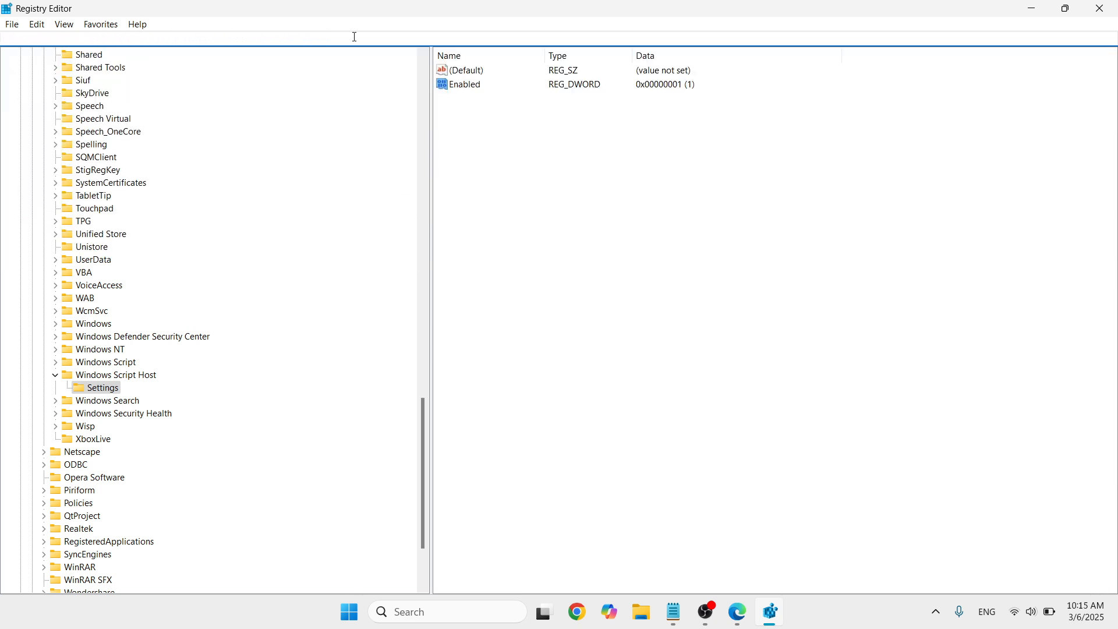
pyautogui.hotkey('ctrl', 'v')
pyautogui.press('Return')
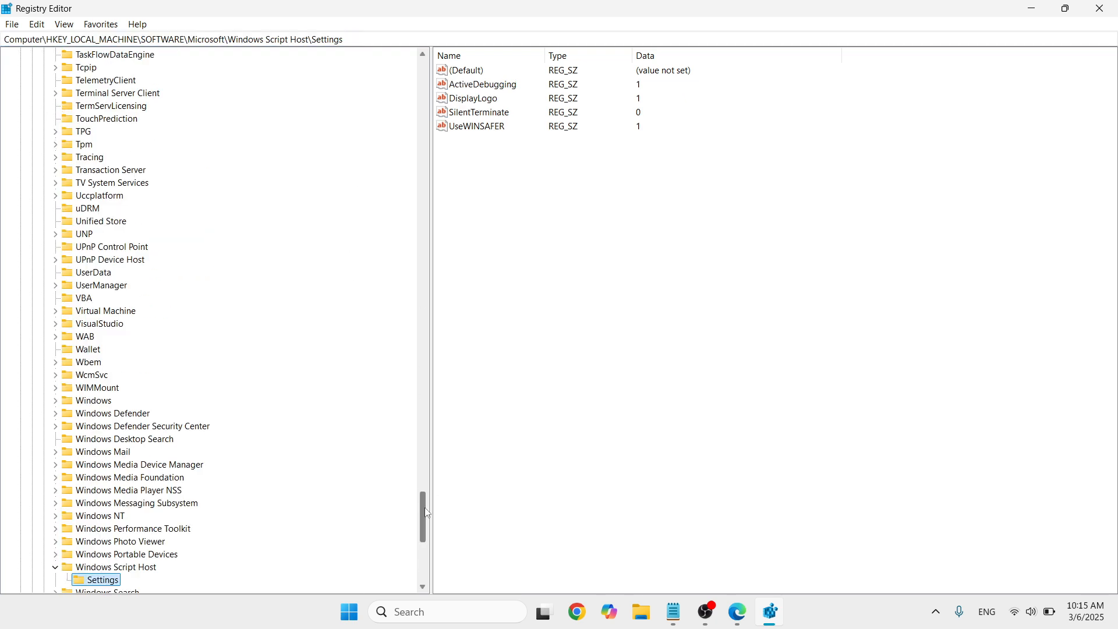
pyautogui.moveTo(425, 508); pyautogui.dragTo(427, 539)
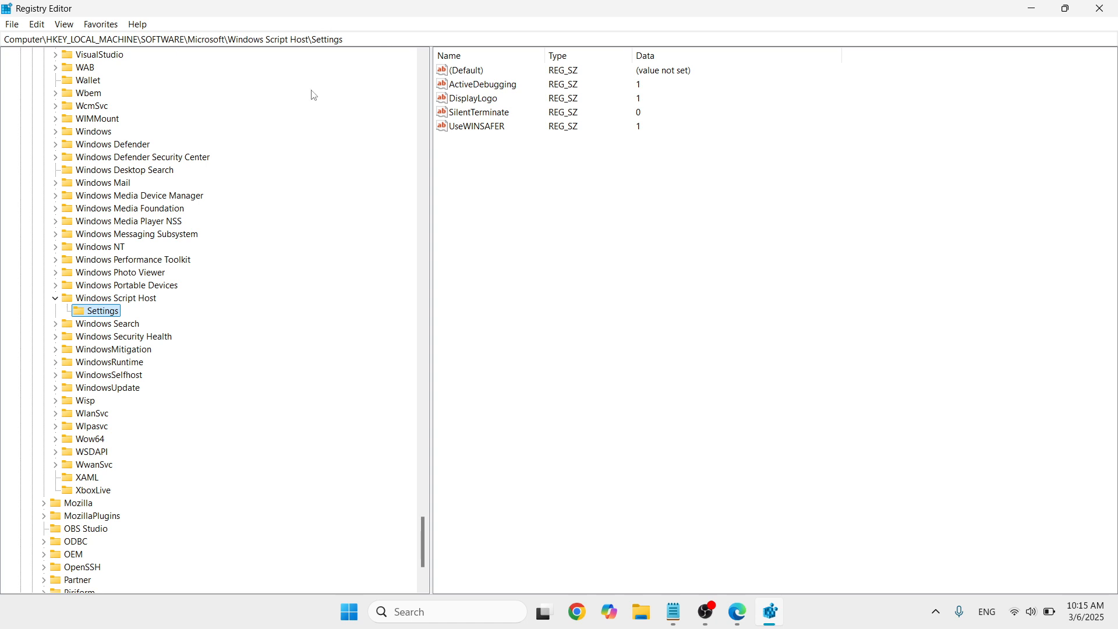
# Create a DWORD (32-bit) value named Enabled in the local machine's Windows Script Host Settings key.
pyautogui.rightClick(514, 173)
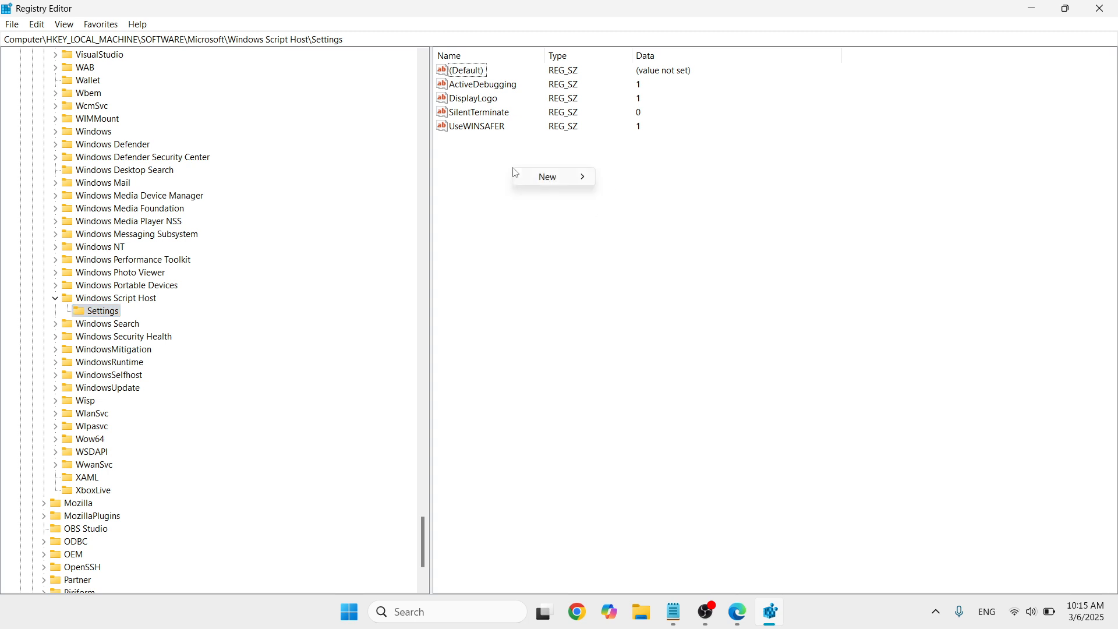
pyautogui.moveTo(561, 175)
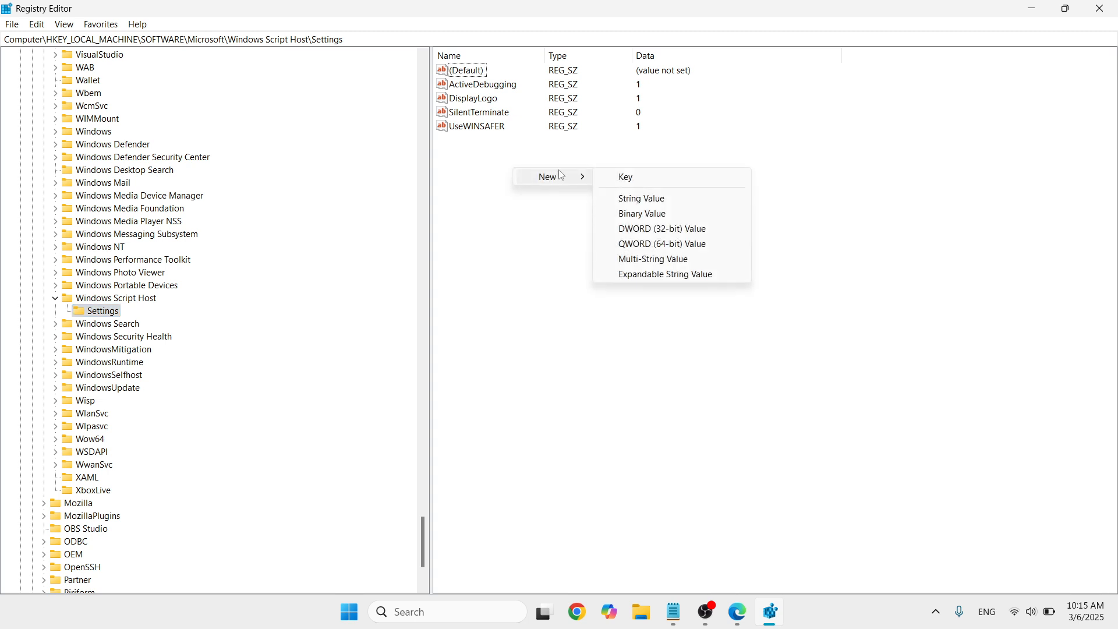
pyautogui.click(660, 234)
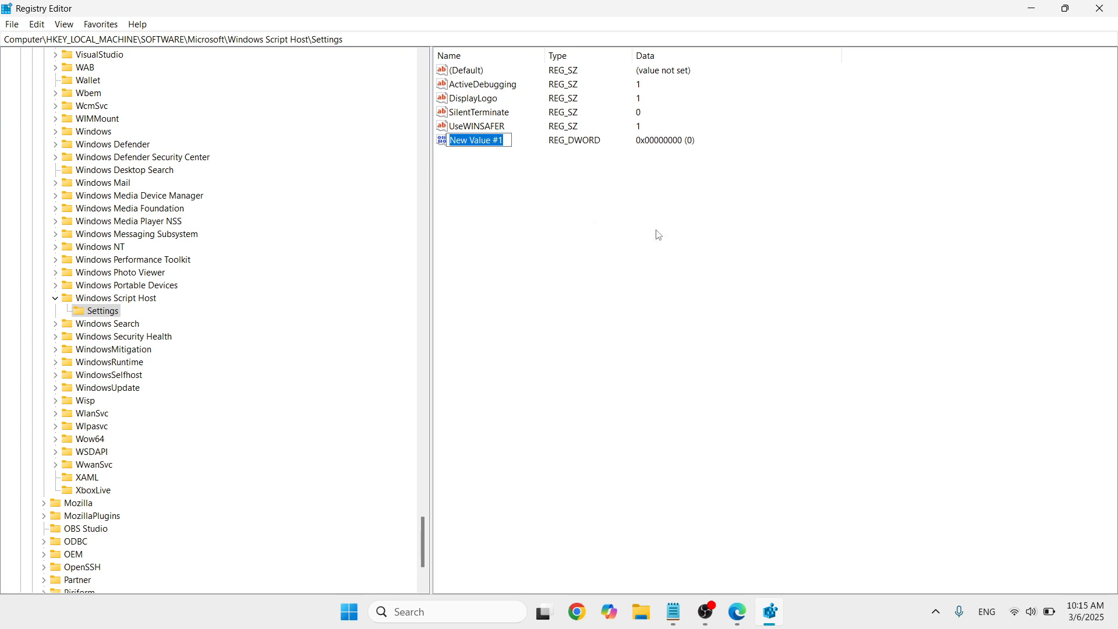
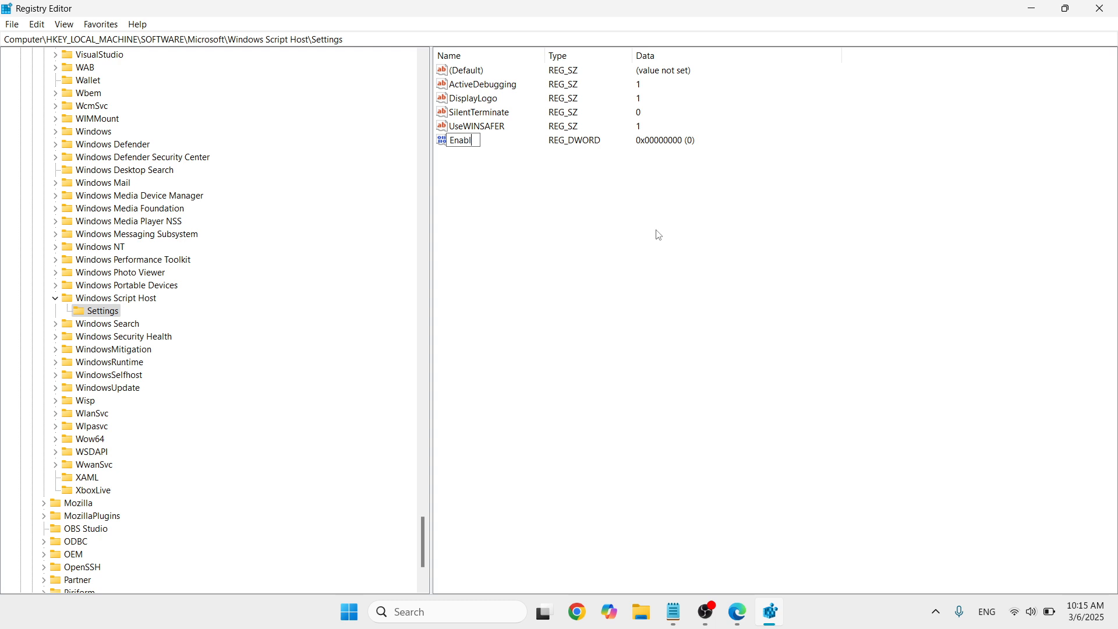
pyautogui.press('Return')
# Set the value data of Enabled to 1 in the local machine's Windows Script Host Settings key.
pyautogui.doubleClick(467, 142)
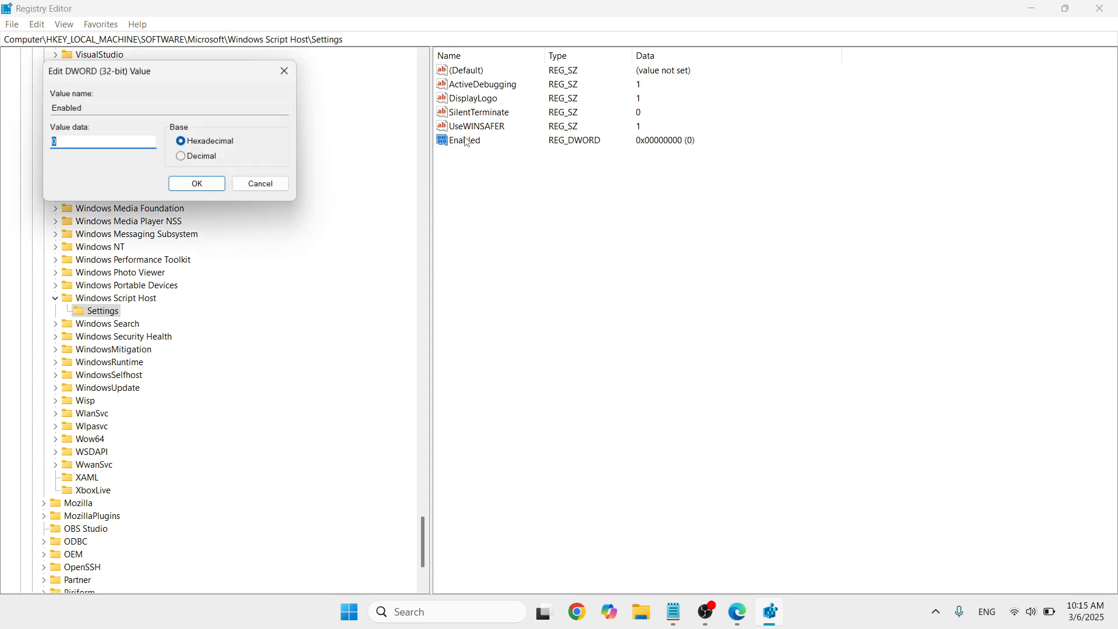
pyautogui.moveTo(205, 75); pyautogui.dragTo(519, 144)
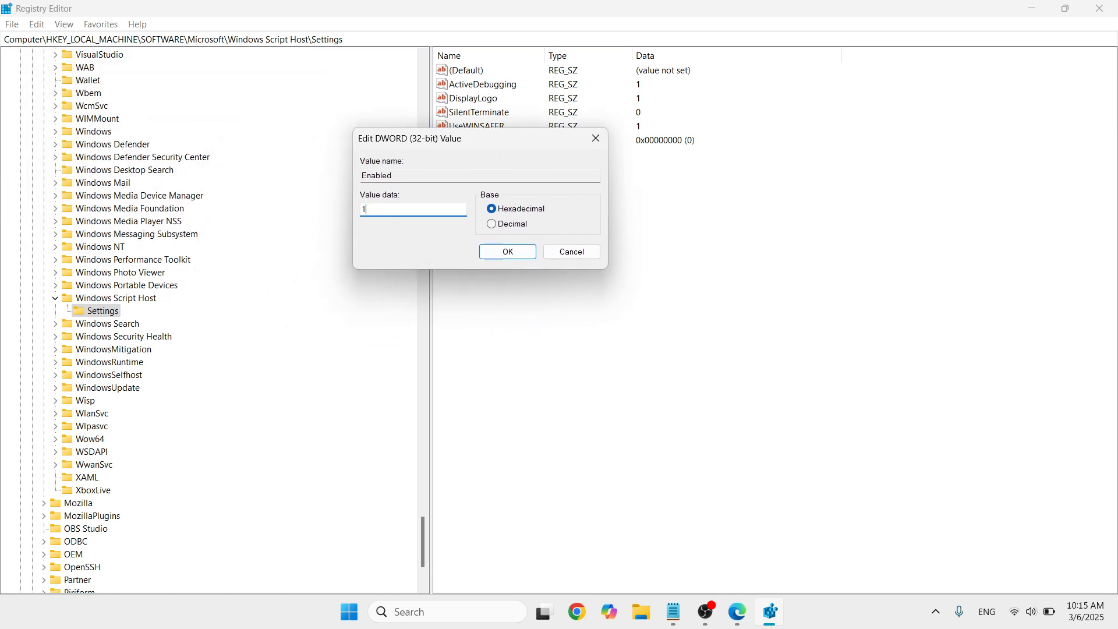
pyautogui.click(496, 257)
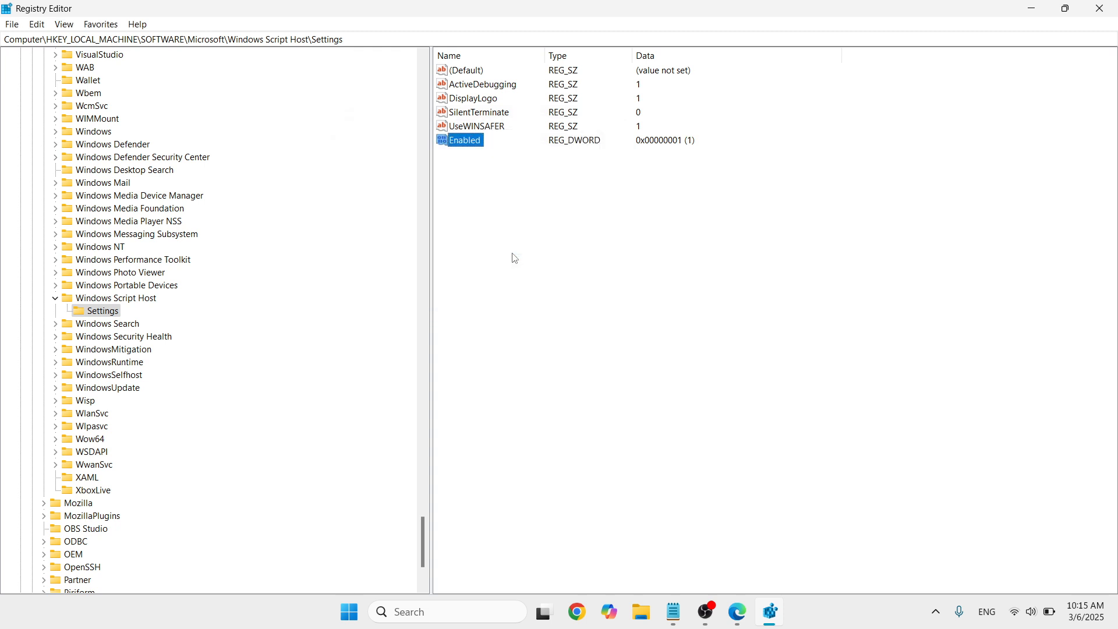
# Collapse the Windows Script Host, Microsoft and SOFTWARE keys and the HKEY_LOCAL_MACHINE branch in the registry tree.
pyautogui.click(55, 298)
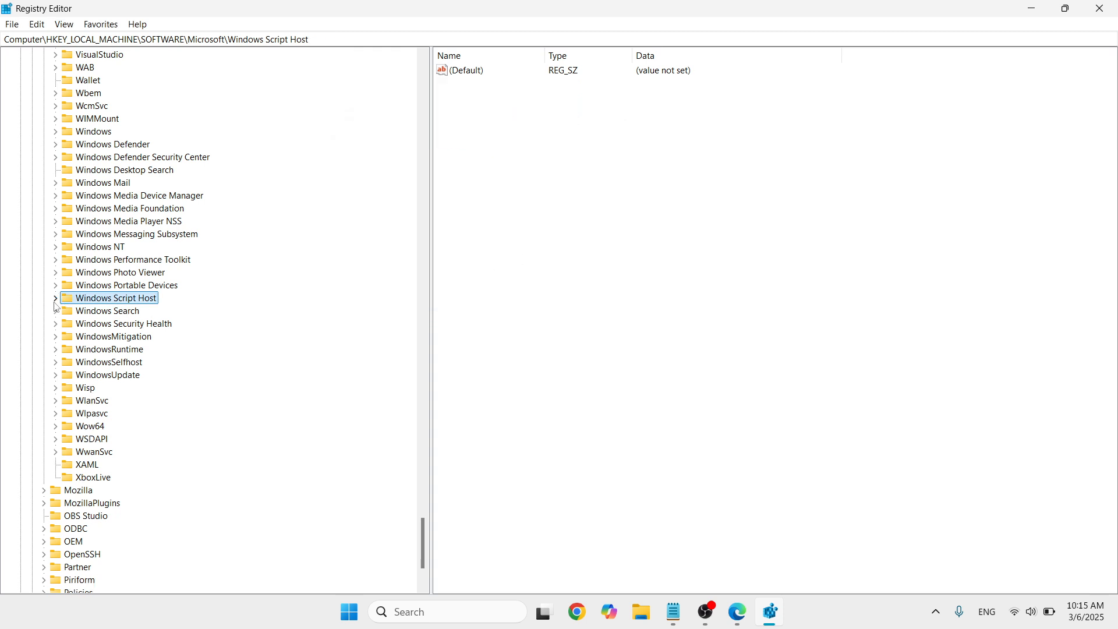
pyautogui.moveTo(423, 533); pyautogui.dragTo(439, 249)
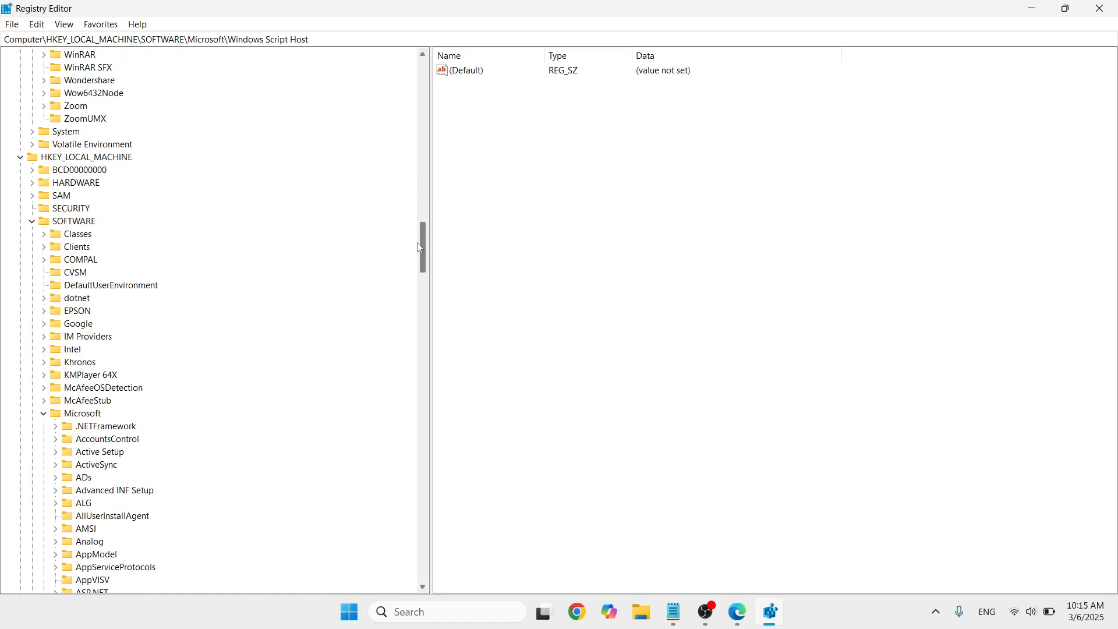
pyautogui.click(44, 413)
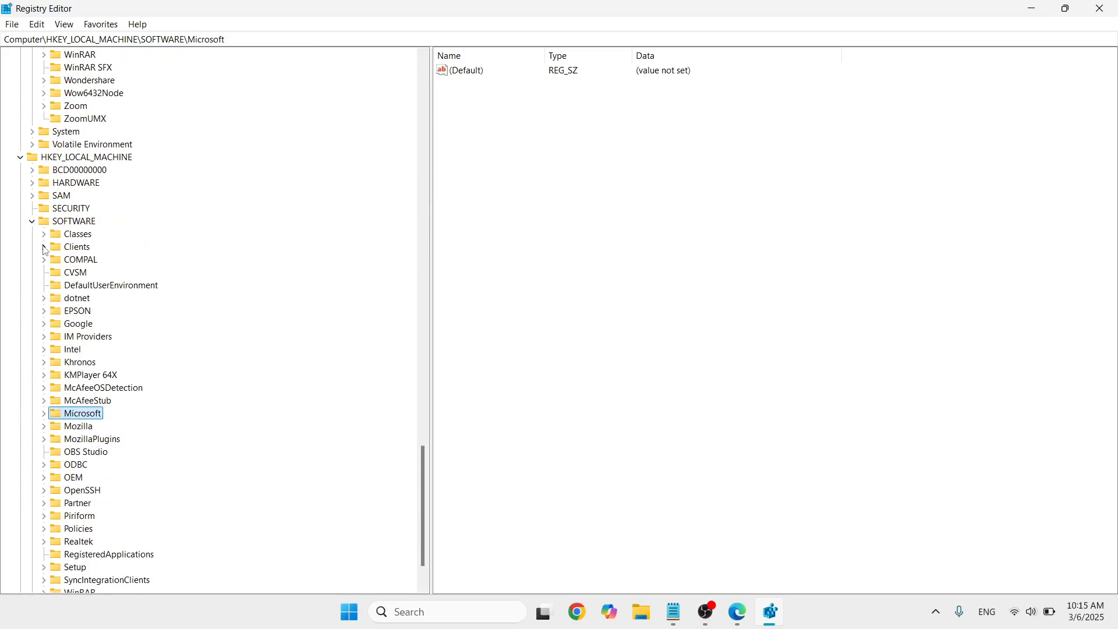
pyautogui.click(32, 221)
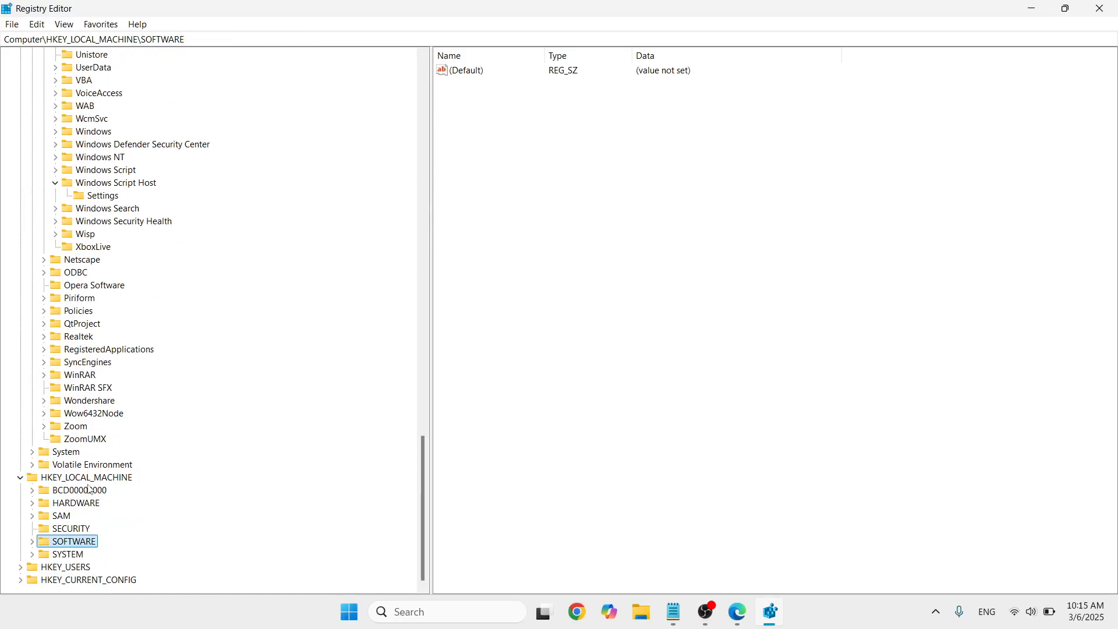
pyautogui.click(21, 478)
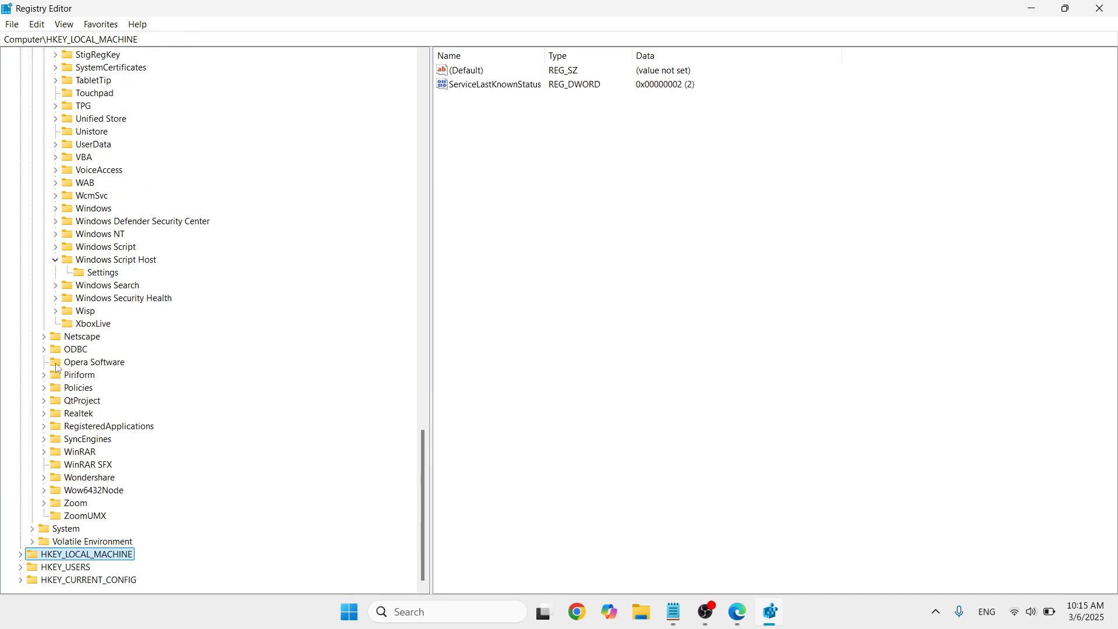
# Collapse the Windows Script Host, Microsoft and Software keys and the HKEY_CURRENT_USER branch, then close the Registry Editor with Computer selected.
pyautogui.click(56, 260)
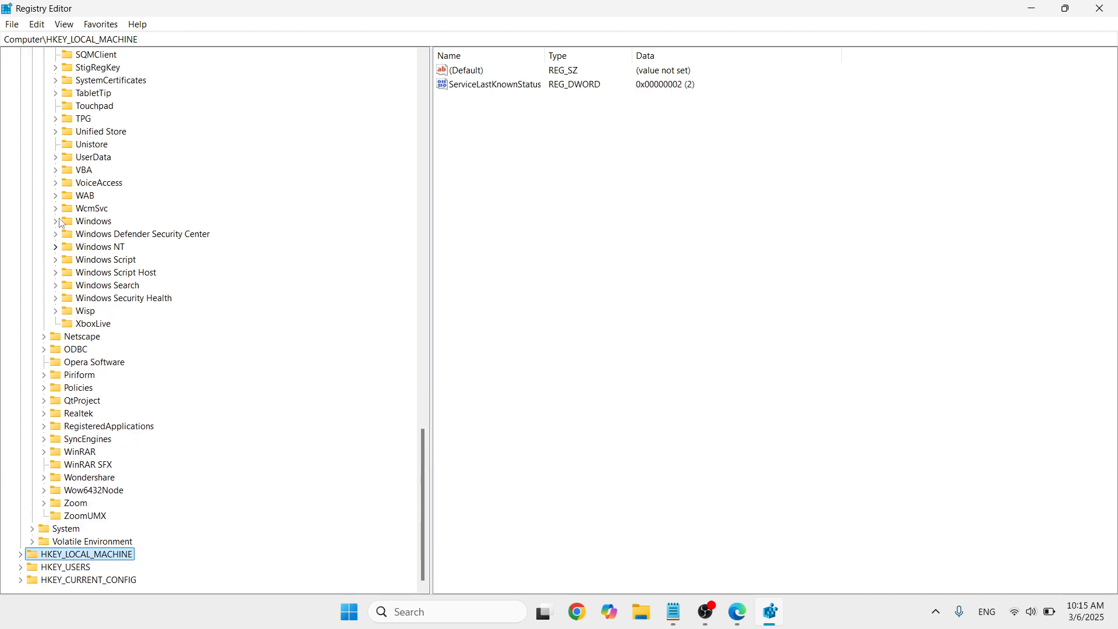
pyautogui.moveTo(429, 502); pyautogui.dragTo(437, 154)
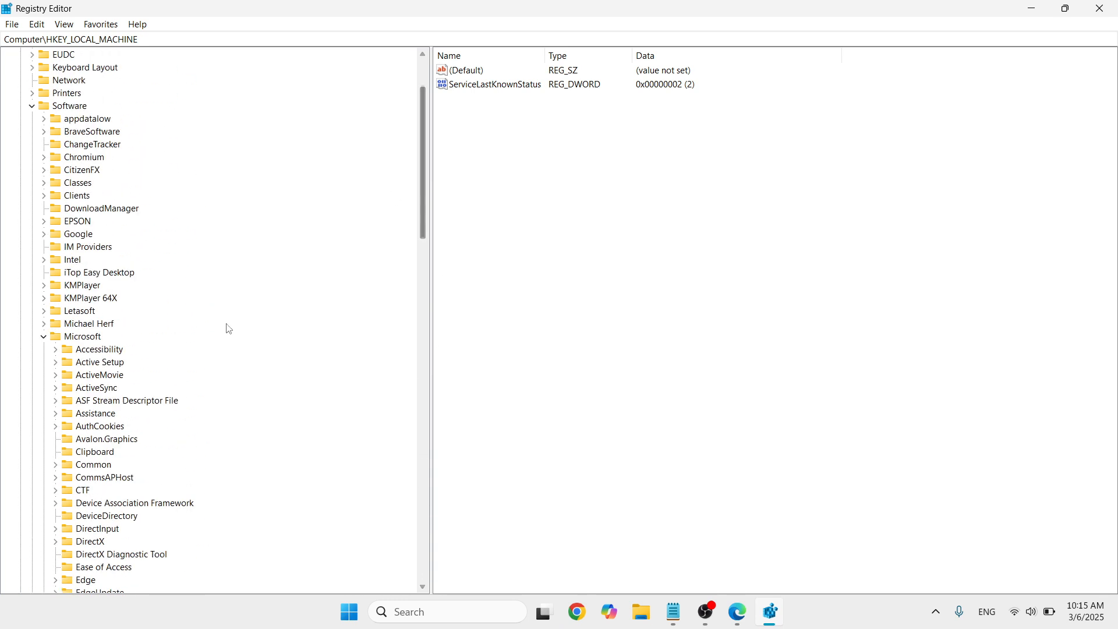
pyautogui.click(43, 336)
pyautogui.click(33, 106)
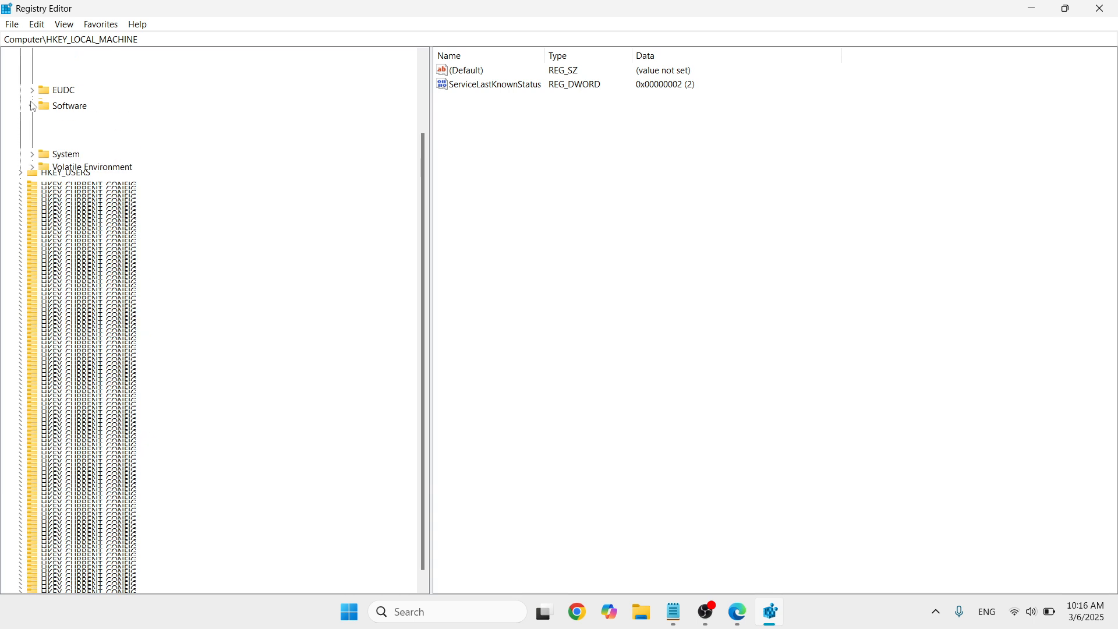
pyautogui.click(20, 81)
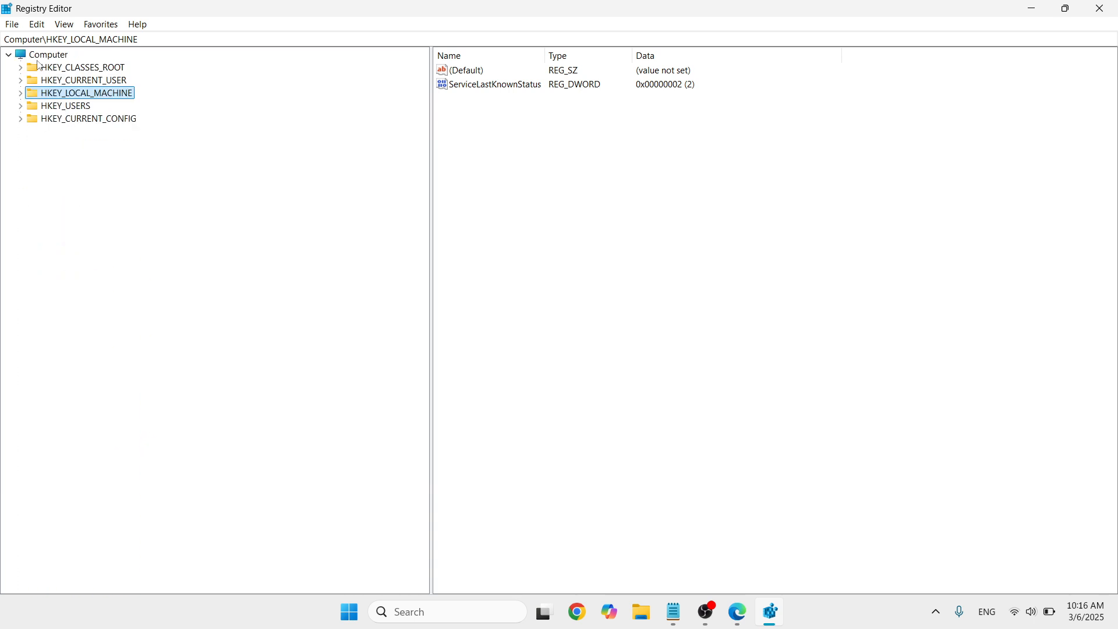
pyautogui.click(55, 54)
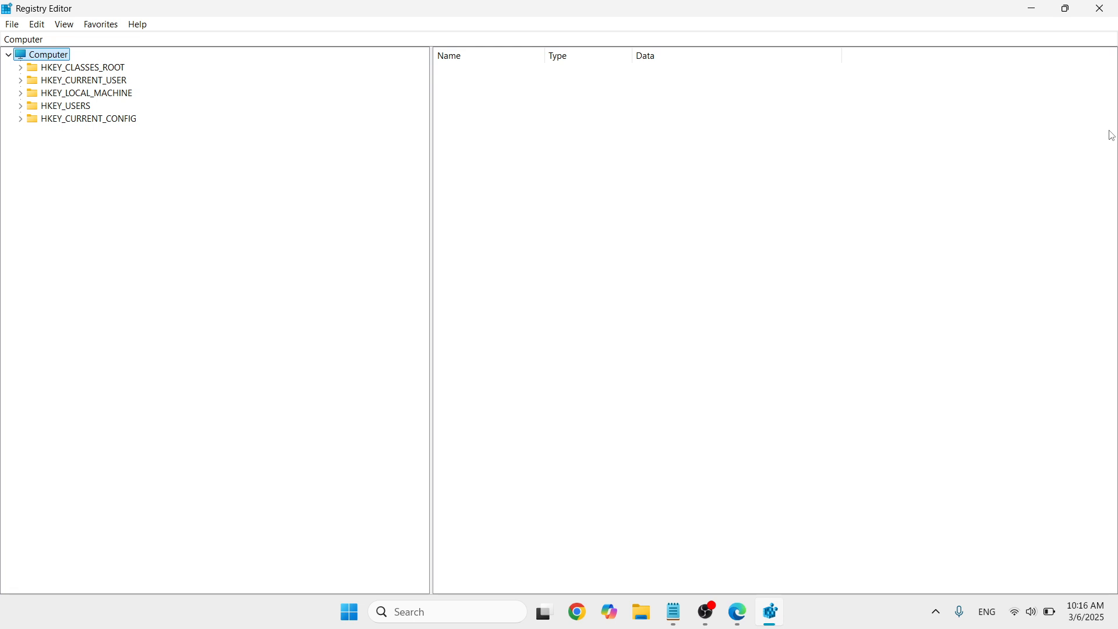
pyautogui.click(1103, 10)
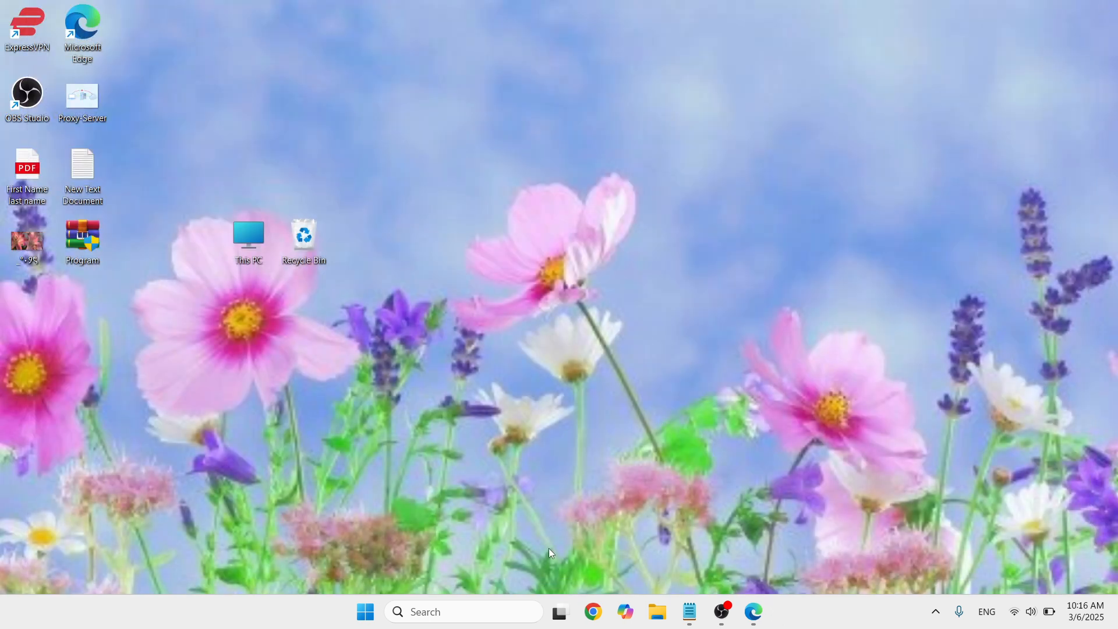
# Search Windows for cmd, open Command Prompt as administrator, and reposition its window near the middle of the desktop.
pyautogui.click(426, 613)
pyautogui.write('c')
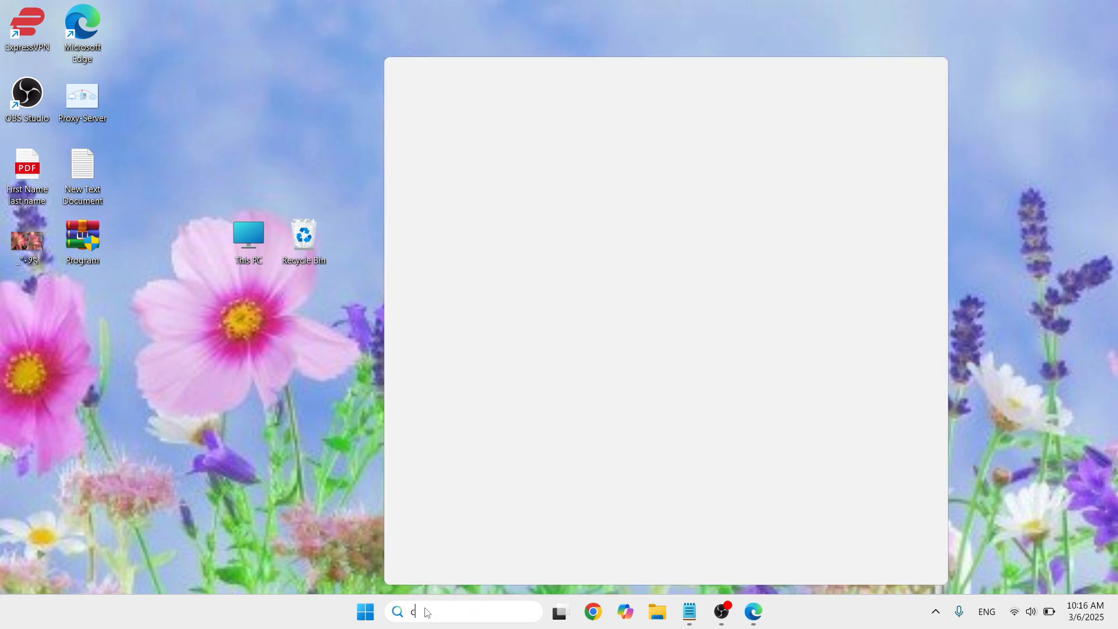
pyautogui.write('md')
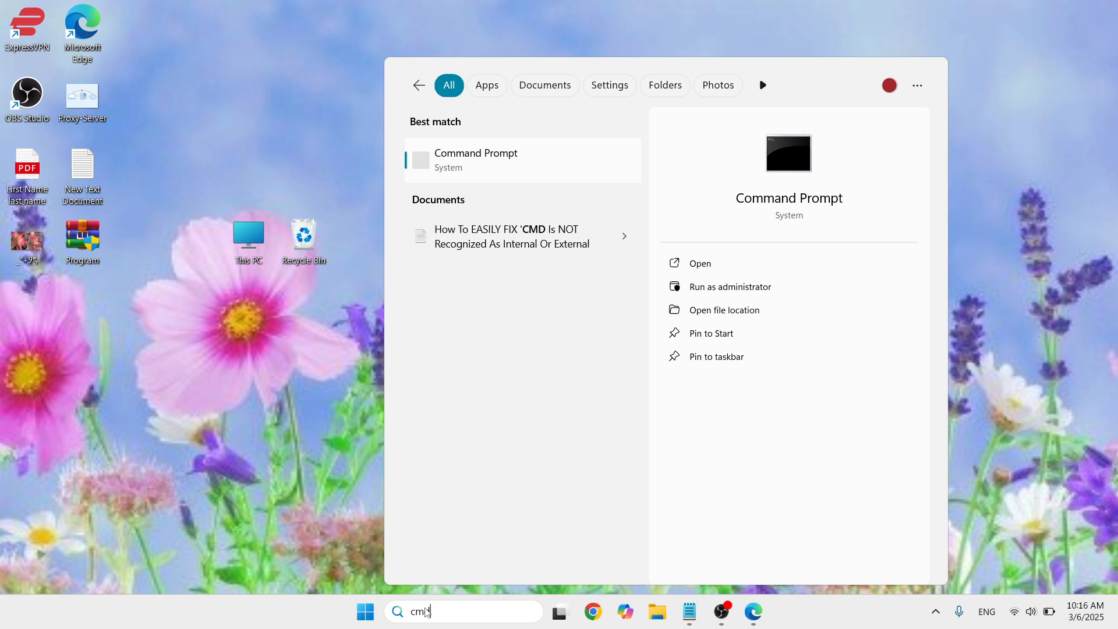
pyautogui.click(763, 285)
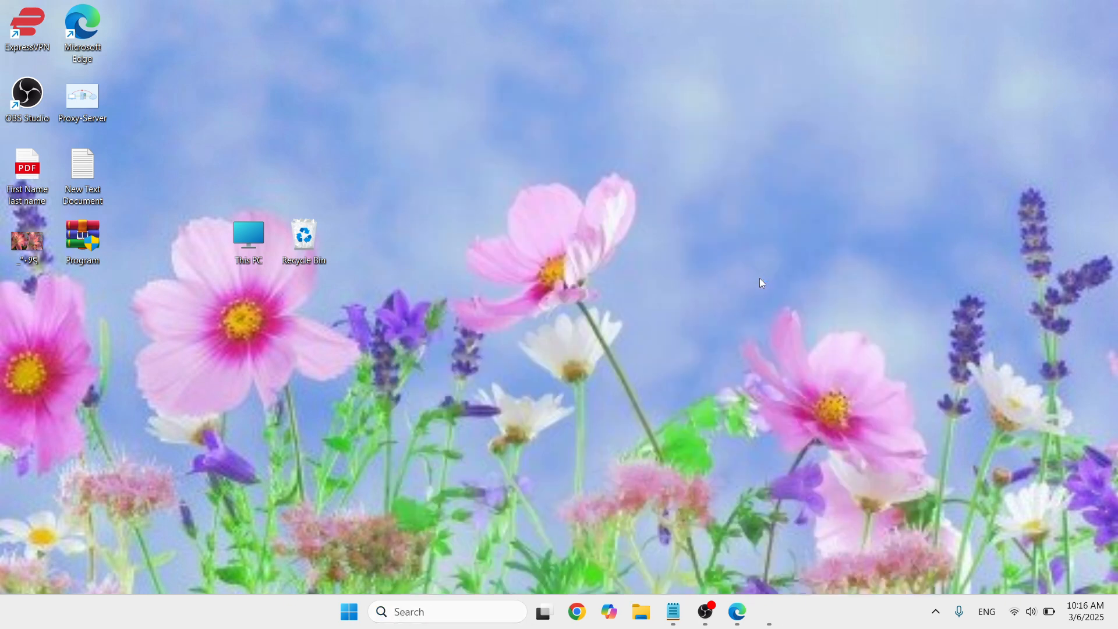
pyautogui.click(502, 424)
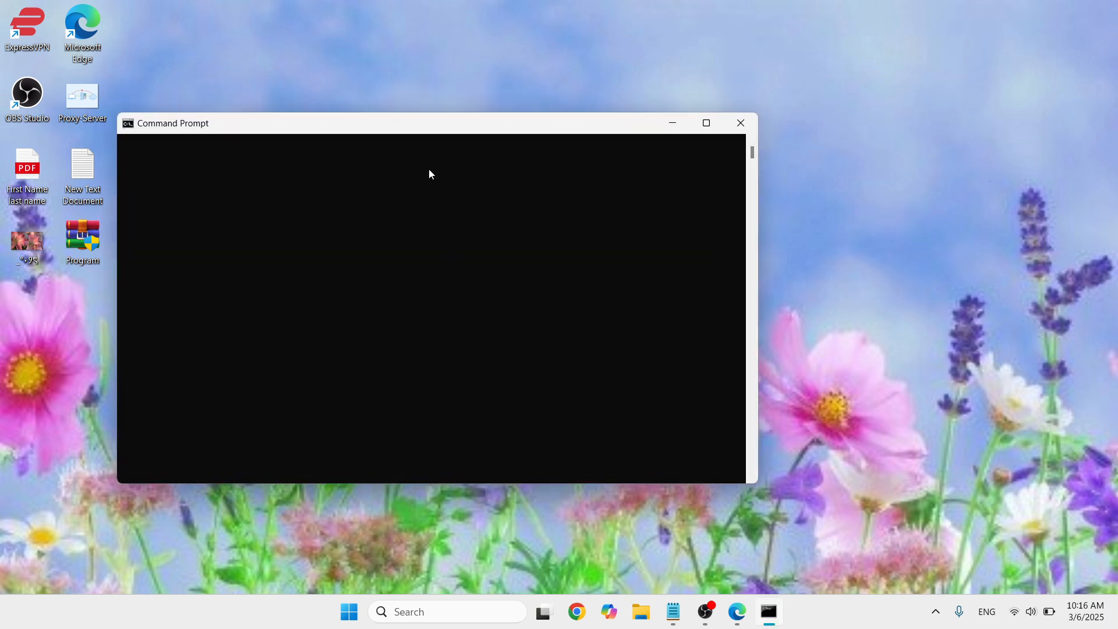
pyautogui.moveTo(412, 116); pyautogui.dragTo(411, 115)
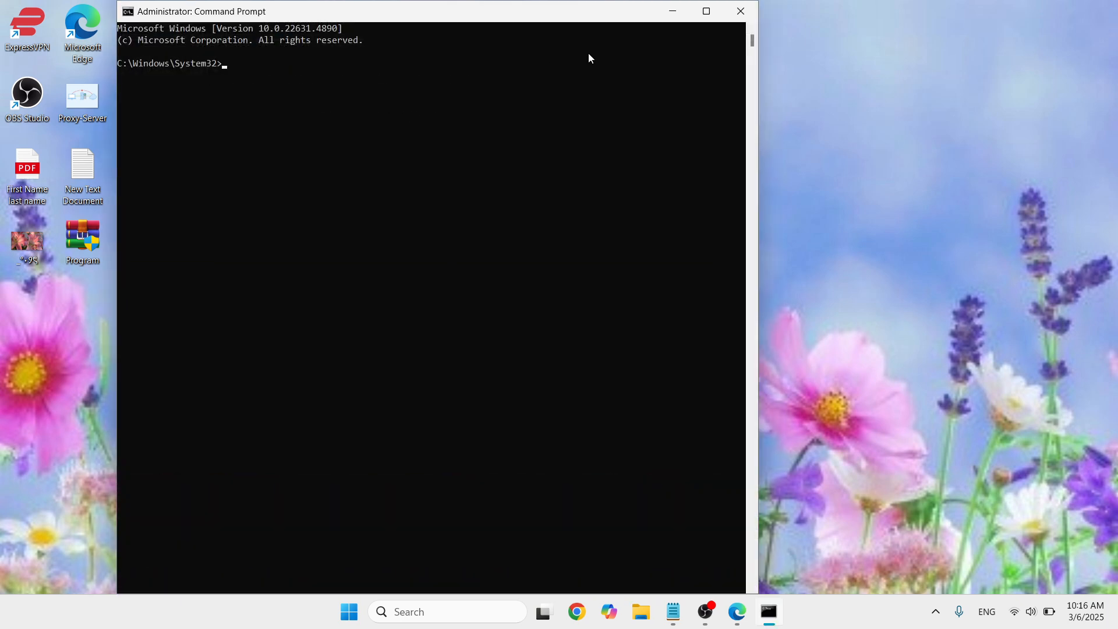
pyautogui.moveTo(552, 18); pyautogui.dragTo(663, 70)
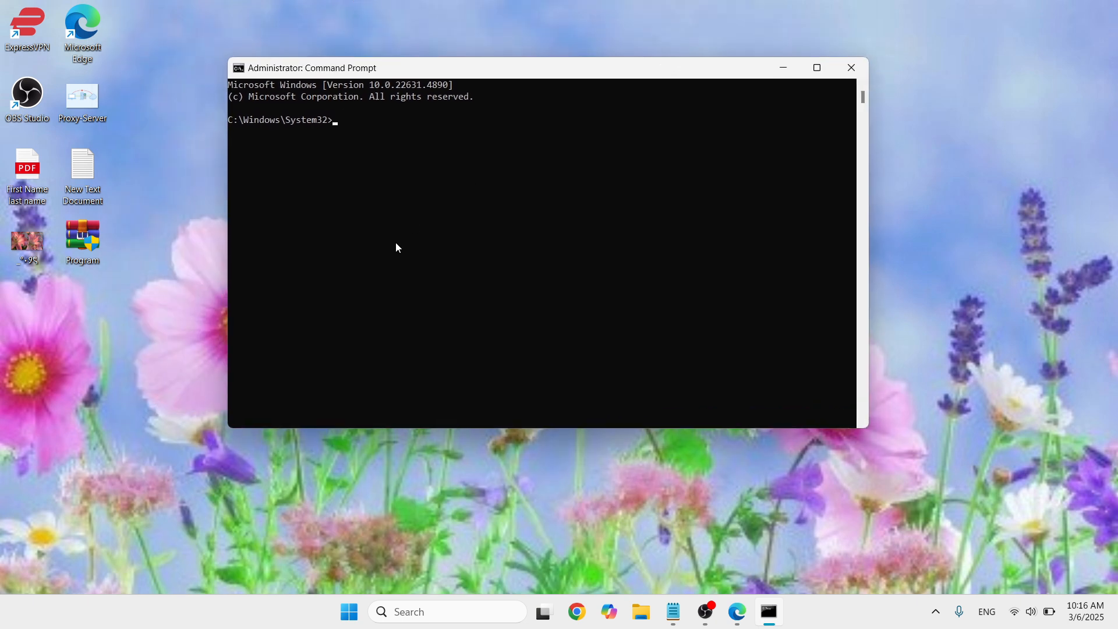
# Run wscript.exe in the Command Prompt and move the Windows Script Host Settings dialog over the console window.
pyautogui.write('wscript.exe')
pyautogui.press('Return')
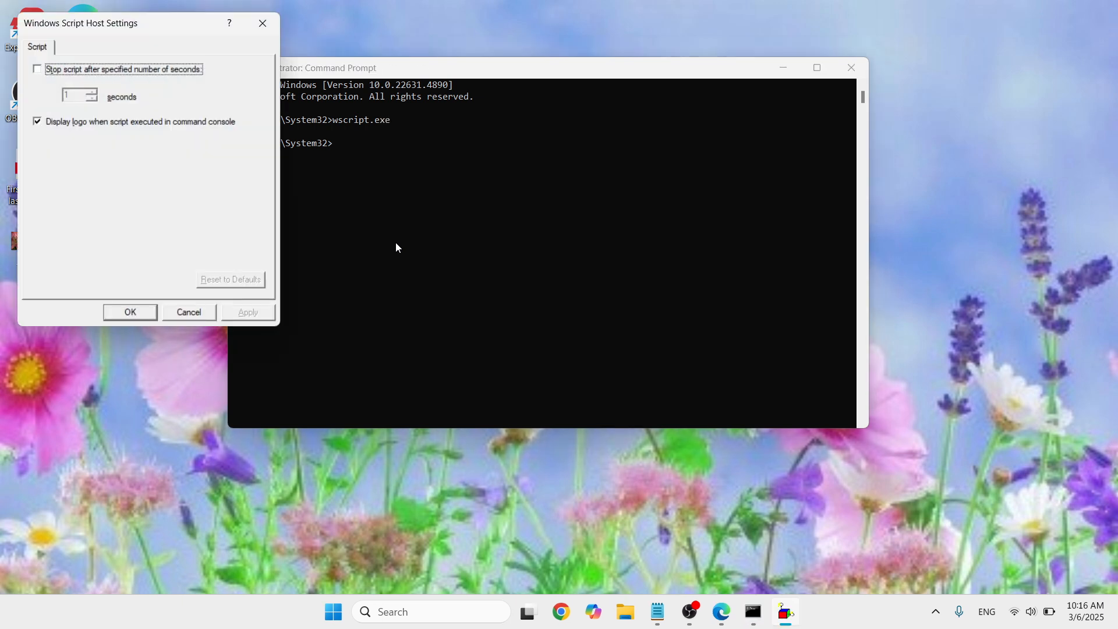
pyautogui.moveTo(197, 33); pyautogui.dragTo(446, 115)
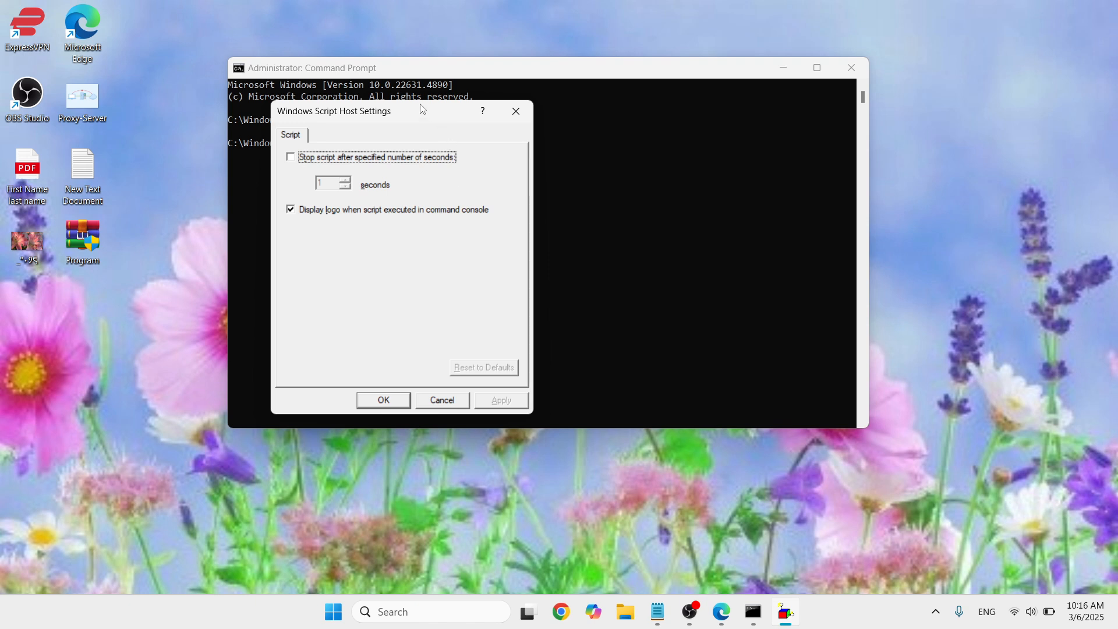
pyautogui.moveTo(422, 113); pyautogui.dragTo(531, 114)
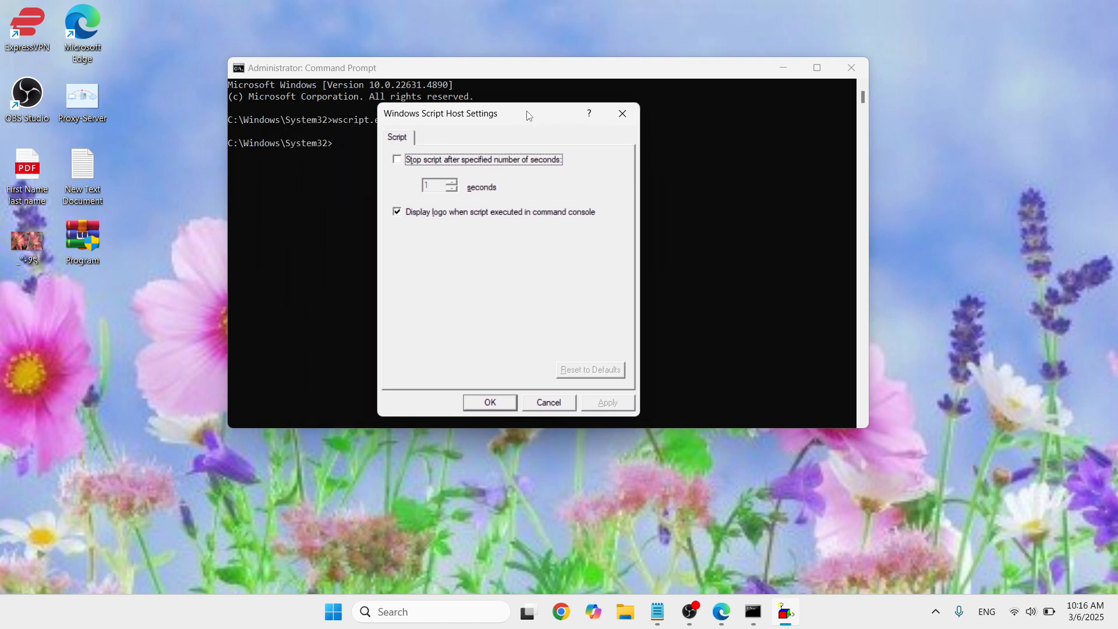